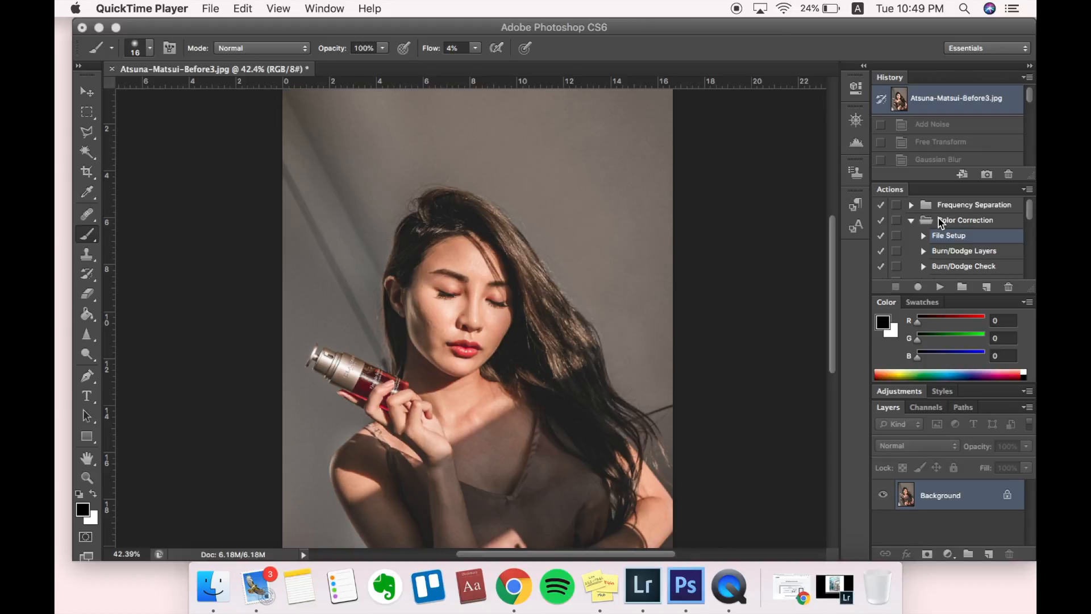
Run the File Setup action from the Color Correction set on the portrait
left_click(939, 286)
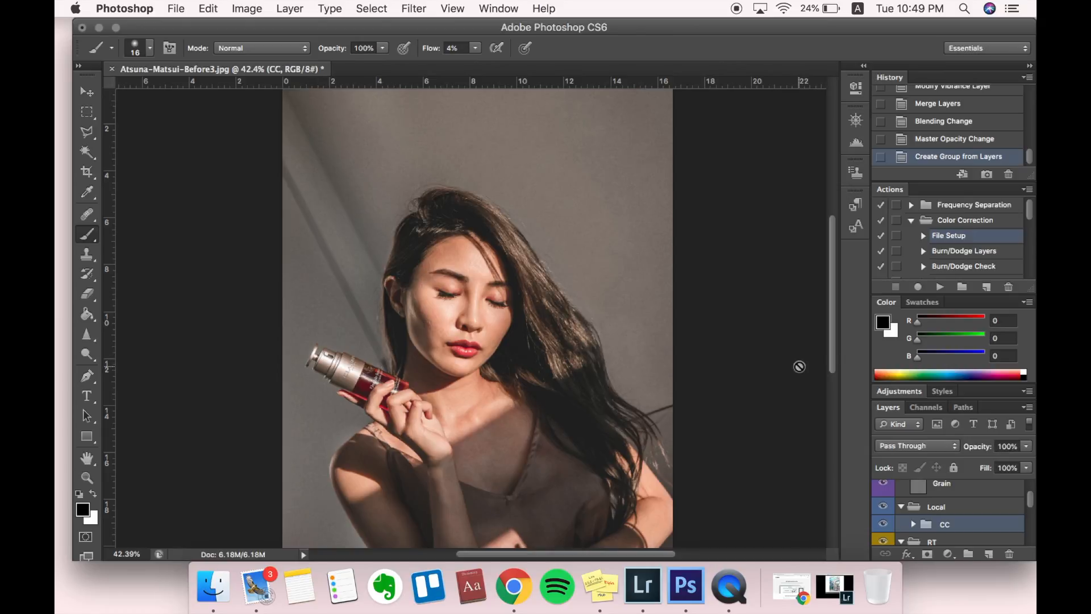
key("super+plus")
key("super+plus")
key("super+plus")
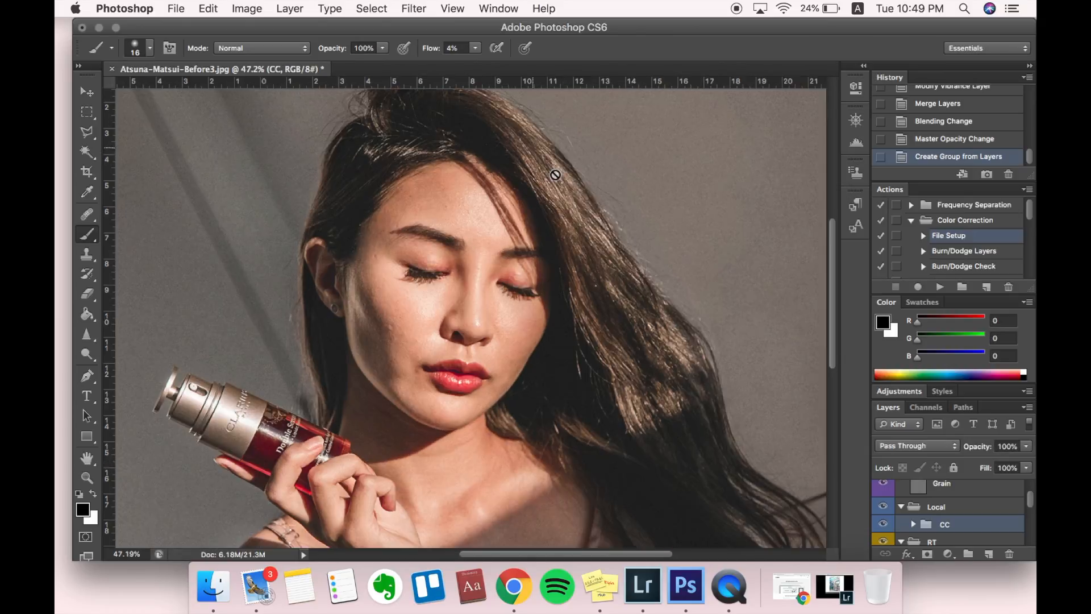
scroll(555, 174, "up", 5)
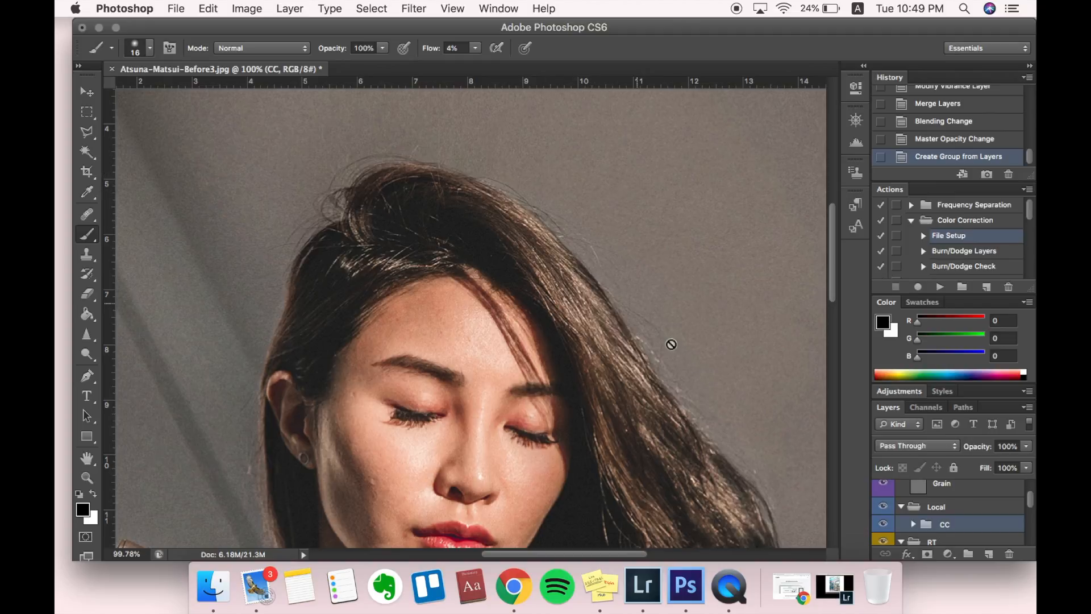
Lower the Grain layer's opacity to 0% and hide the OA group
scroll(936, 512, "up", 1)
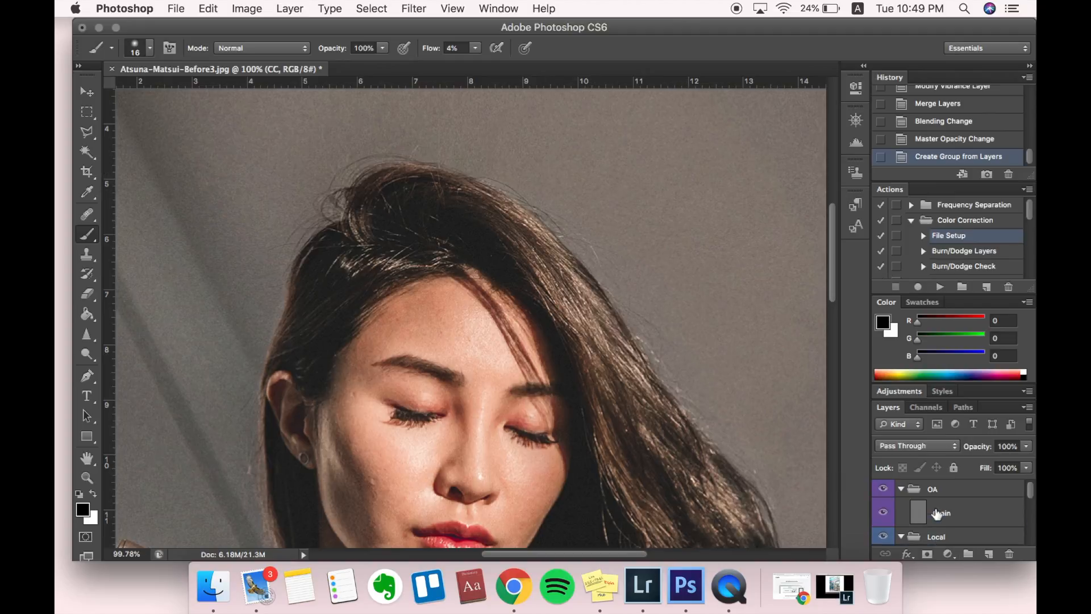
left_click(973, 507)
left_click(1027, 446)
left_click_drag(985, 466, 1018, 465)
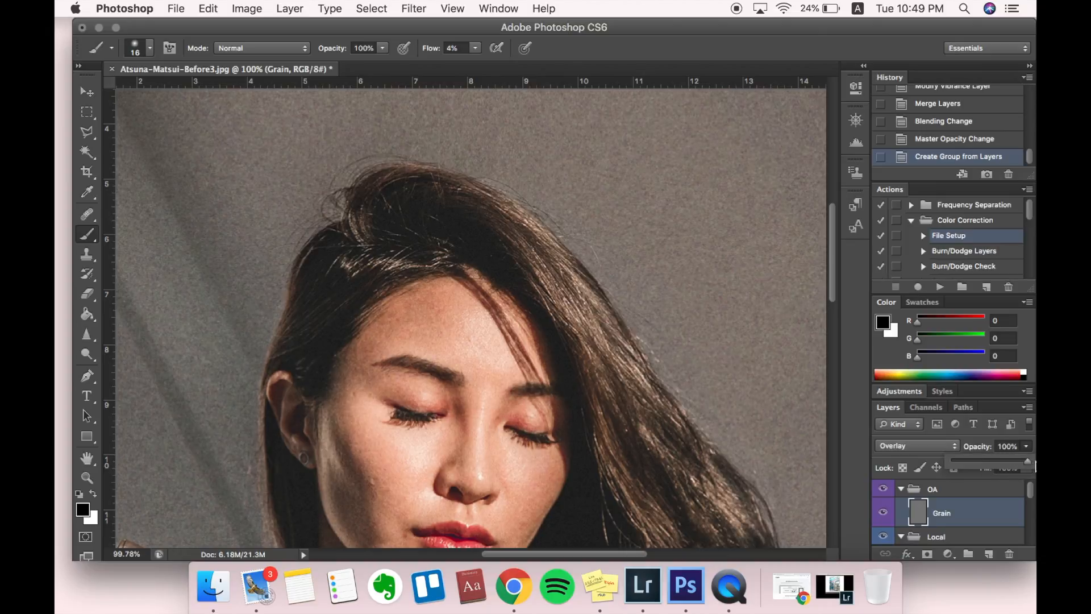
left_click_drag(1029, 465, 937, 467)
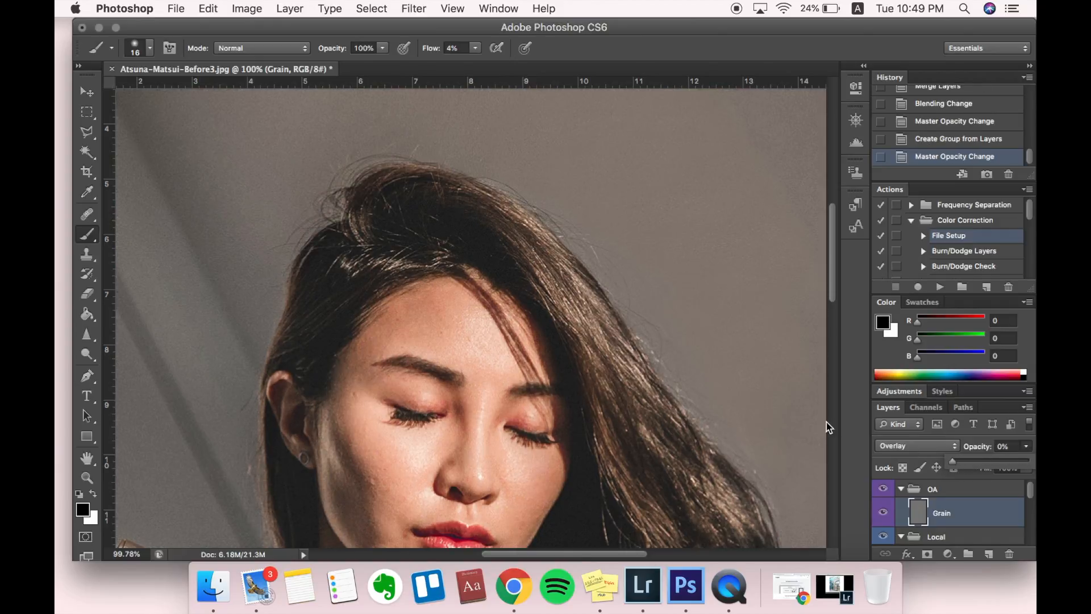
scroll(614, 203, "up", 5)
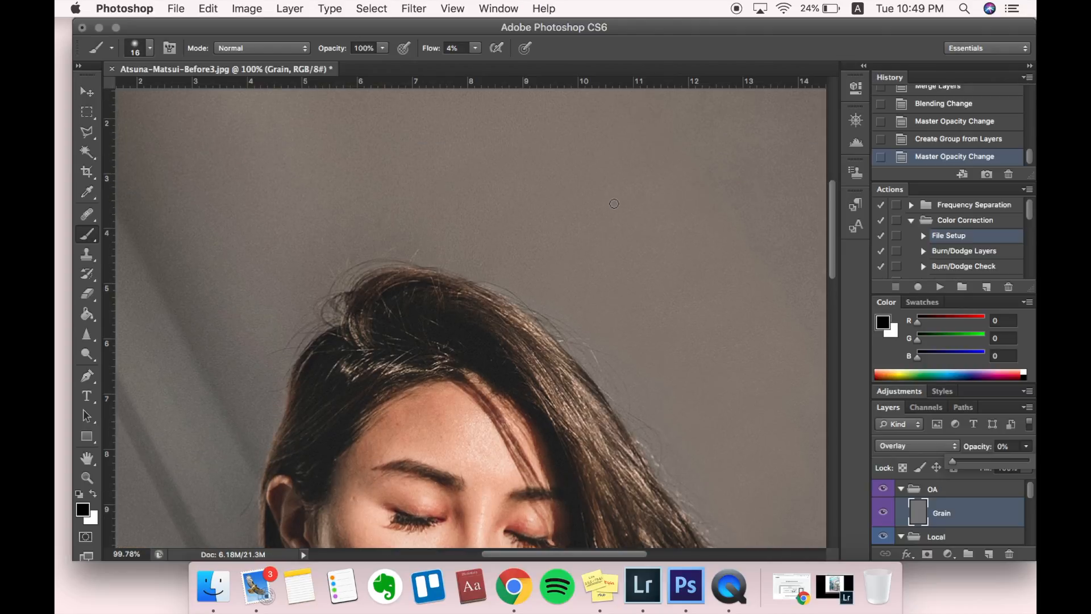
left_click(932, 491)
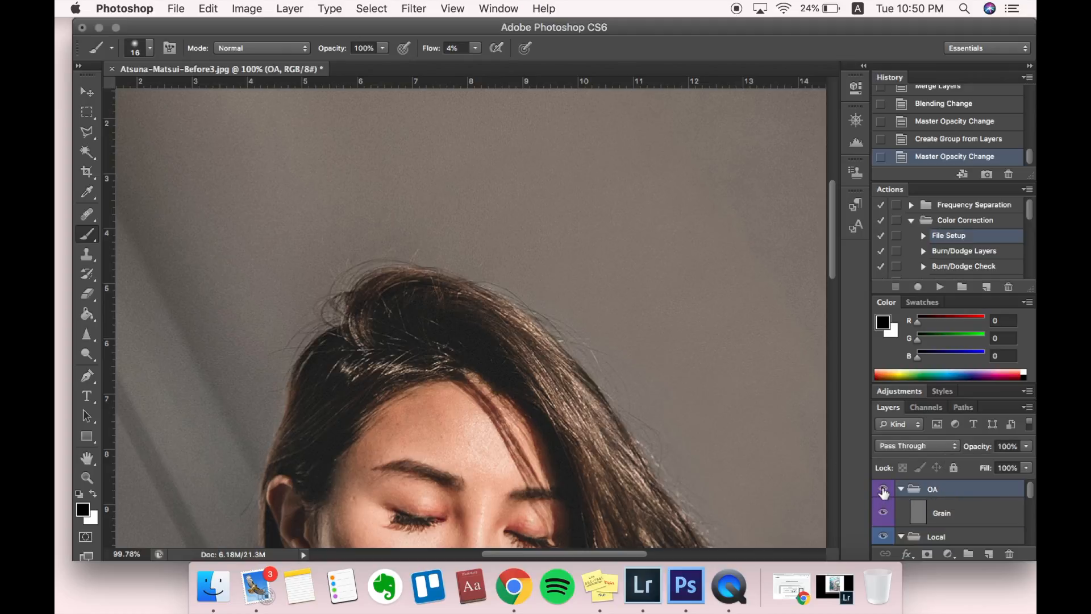
left_click(883, 490)
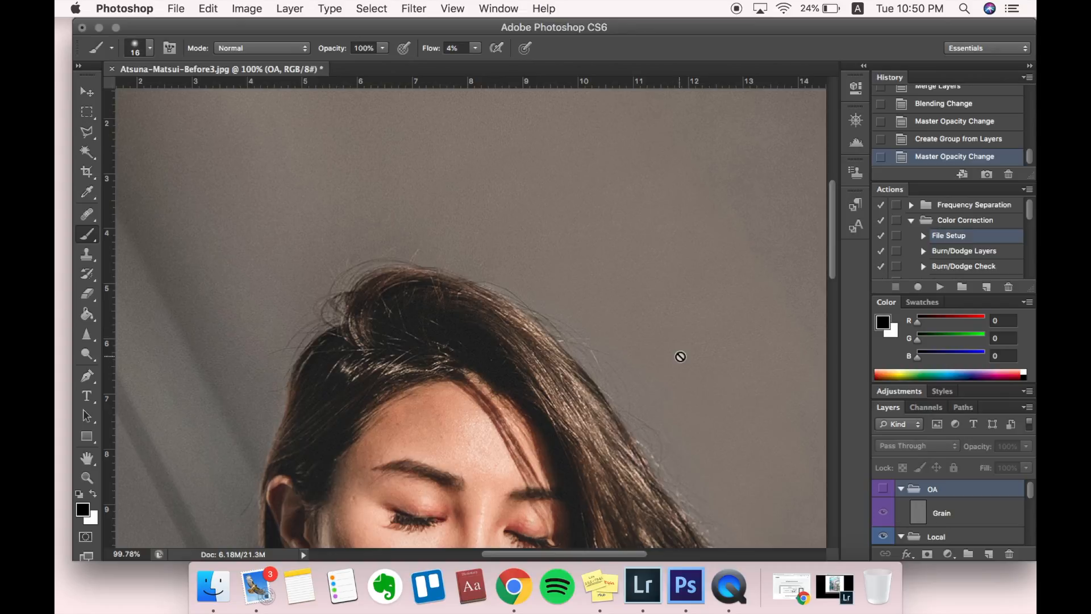
Paint white on the L curves layer's mask over the face to lighten uneven skin patches
scroll(680, 346, "down", 2)
scroll(679, 347, "down", 3)
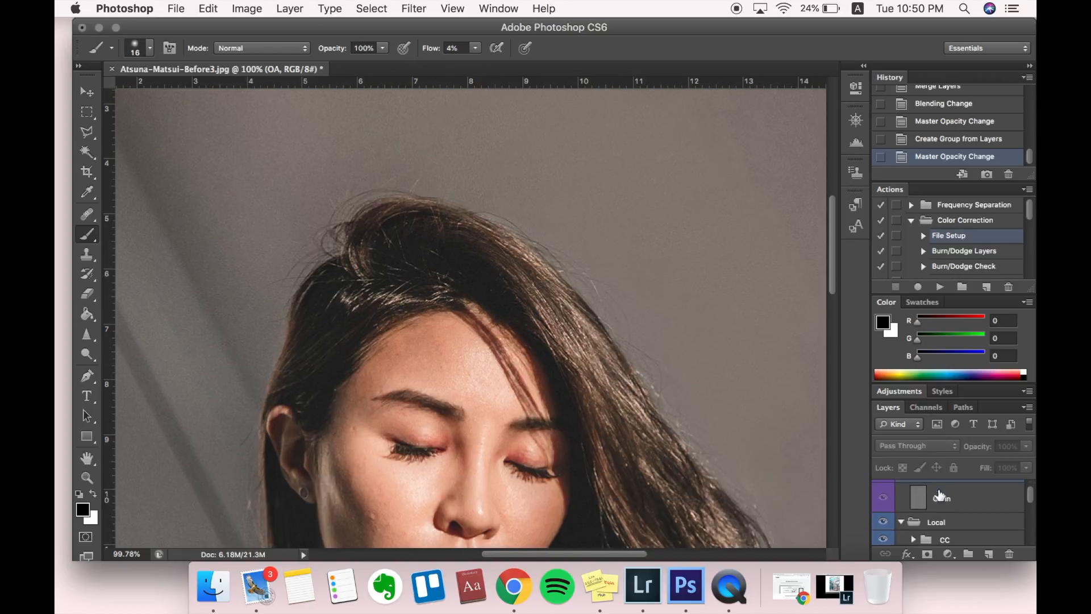
scroll(941, 495, "down", 5)
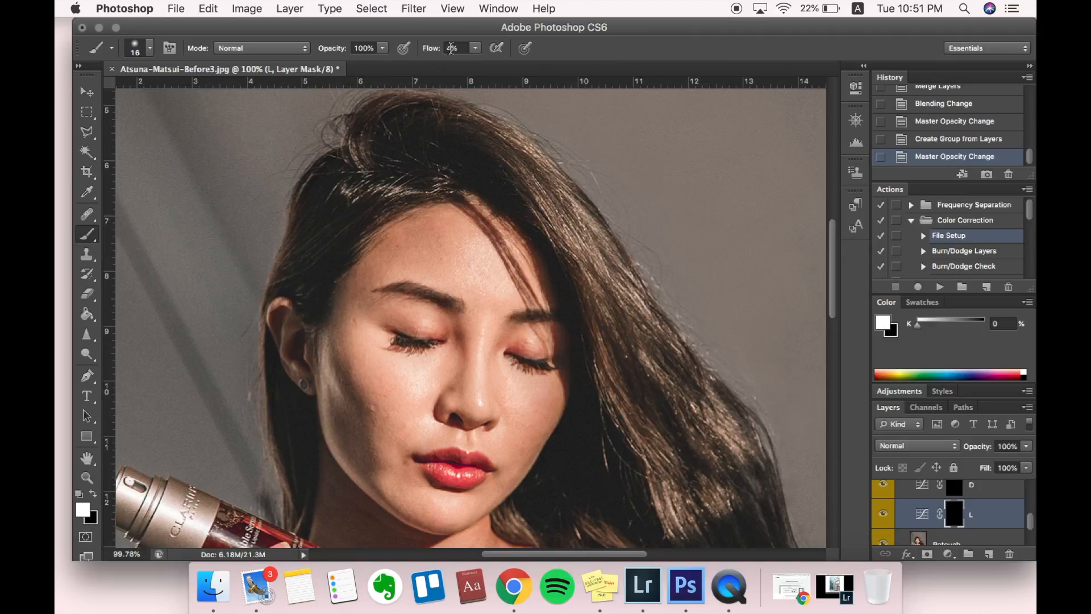
mouse_move(472, 304)
left_mouse_down()
mouse_move(499, 300)
mouse_move(499, 313)
mouse_move(475, 293)
mouse_move(503, 313)
mouse_move(448, 289)
mouse_move(510, 303)
mouse_move(488, 337)
left_mouse_up()
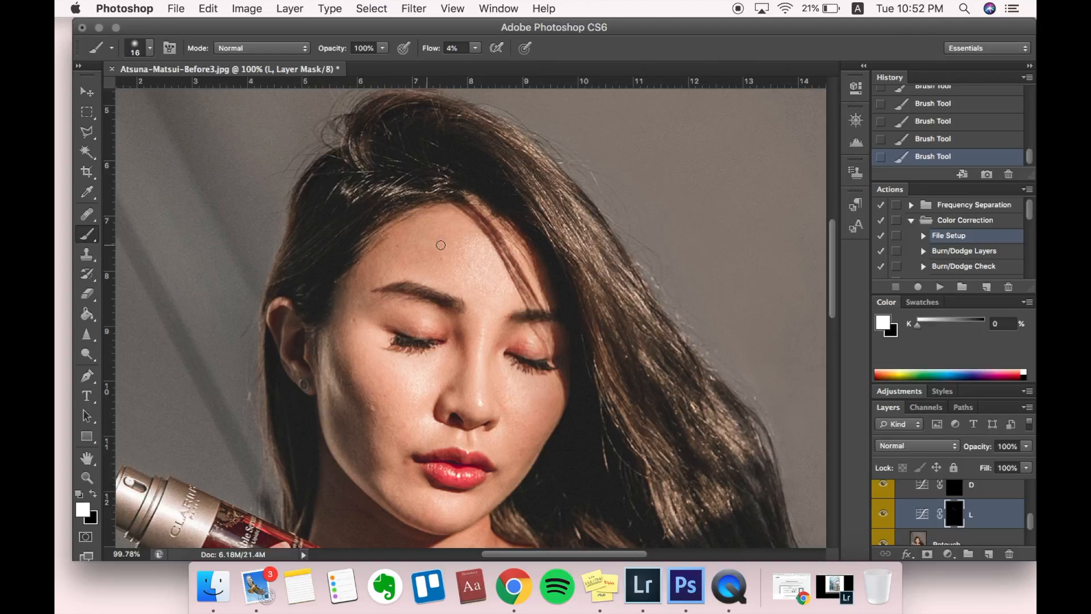
scroll(398, 284, "down", 3)
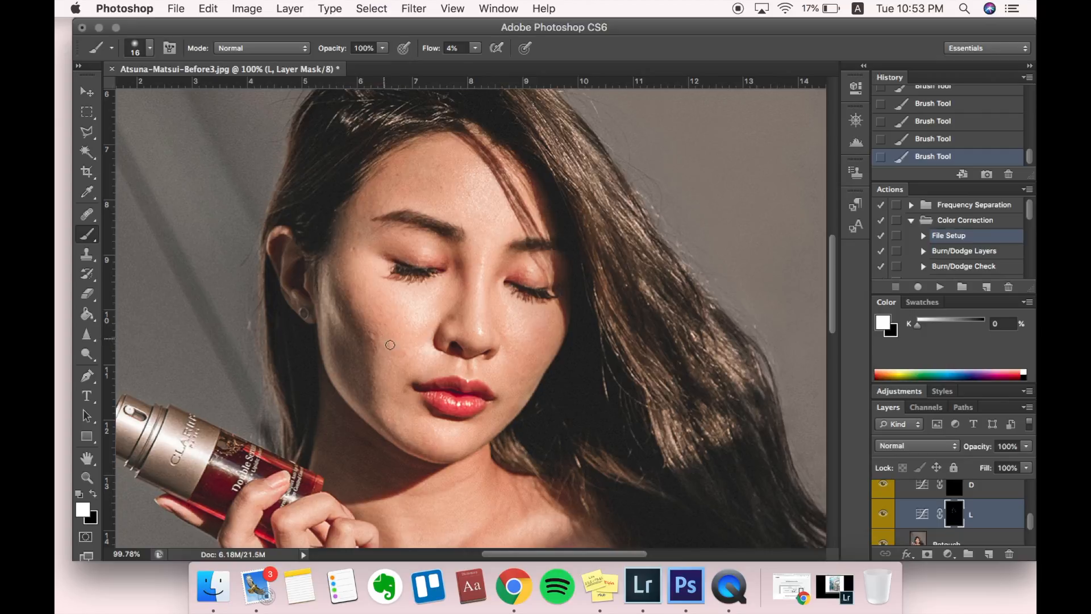
scroll(385, 340, "down", 4)
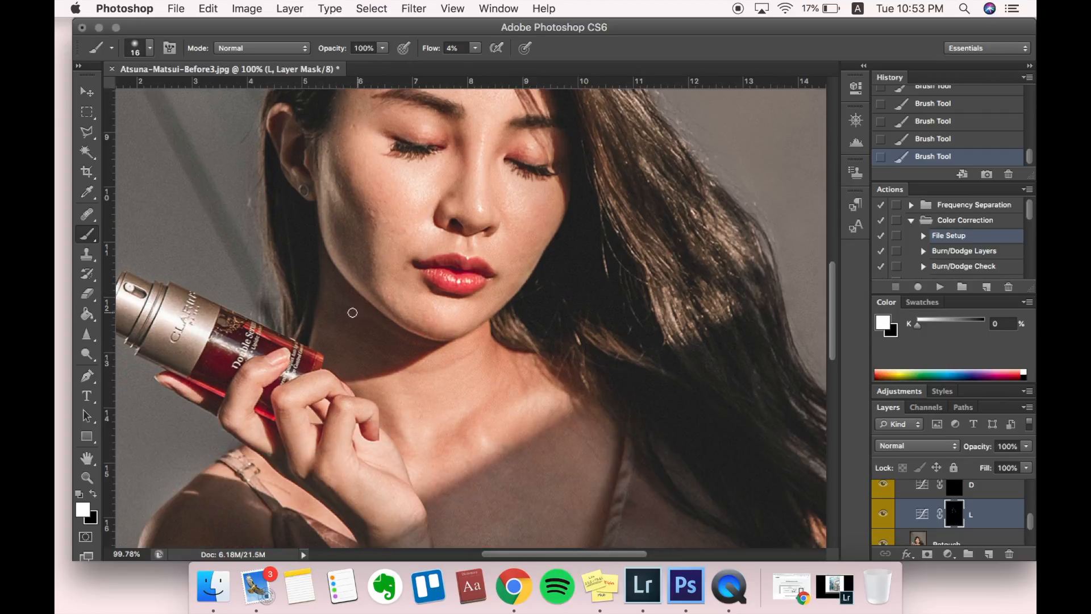
Reduce the brush size, set its flow to 2%, and paint over the shaded neck on the L layer's mask
left_click(150, 48)
left_click_drag(107, 96, 102, 95)
left_click(227, 35)
left_click(947, 138)
left_click(449, 49)
type("2")
left_click_drag(404, 341, 368, 321)
Set the brush size to 12 px and lighten the arms and hand on the L layer's mask
scroll(469, 357, "down", 9)
scroll(469, 357, "right", 2)
left_click(149, 49)
left_click_drag(103, 95, 105, 96)
left_click(264, 26)
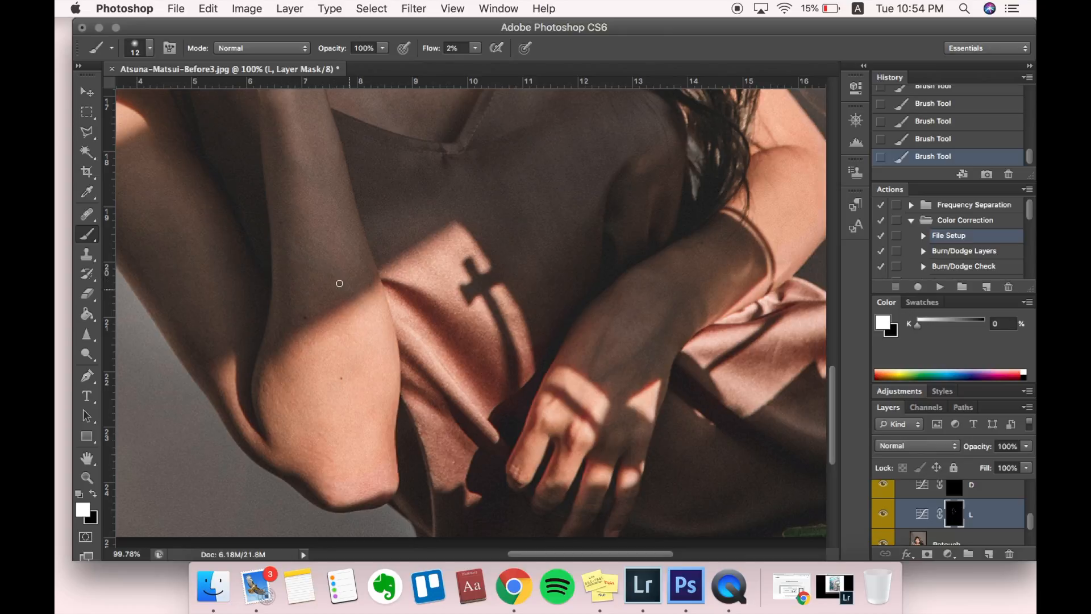
scroll(294, 223, "up", 3)
scroll(590, 349, "down", 4)
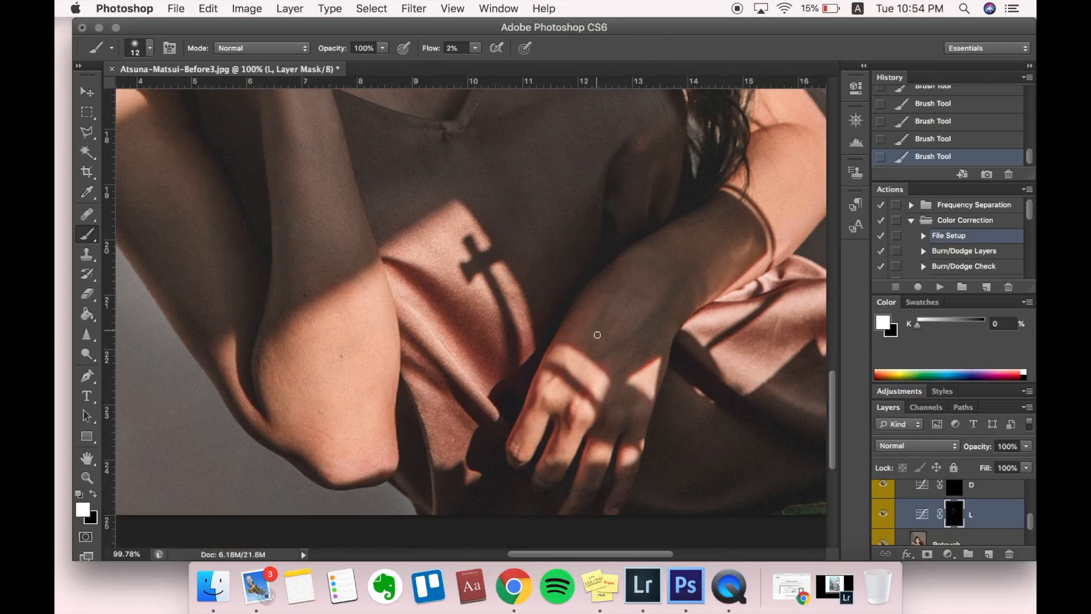
scroll(607, 306, "up", 3)
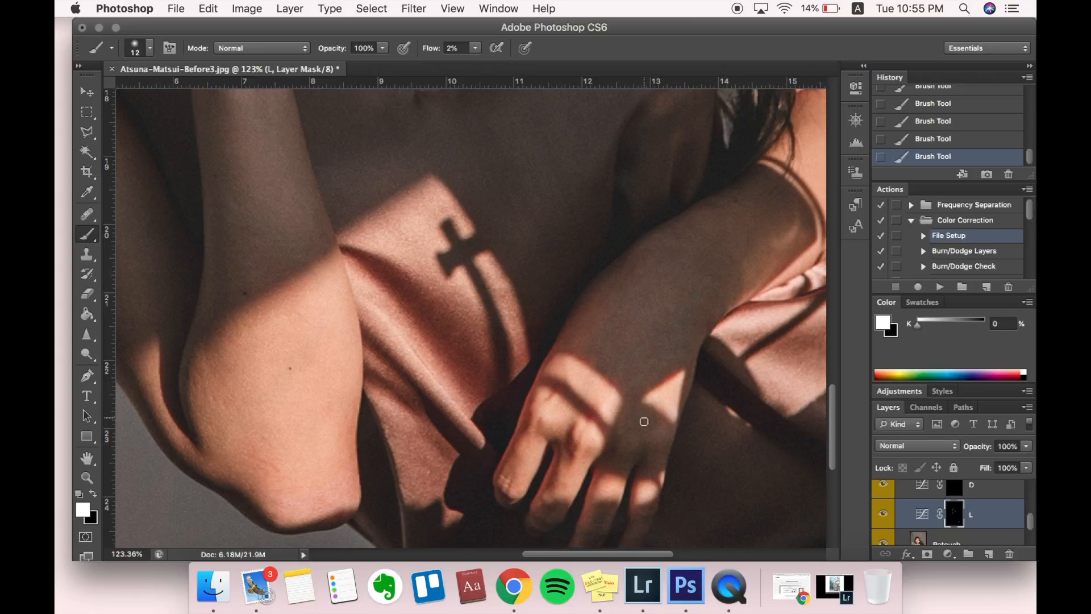
Continue painting white on the L layer's mask to even out tones on the face and neck
scroll(620, 341, "up", 10)
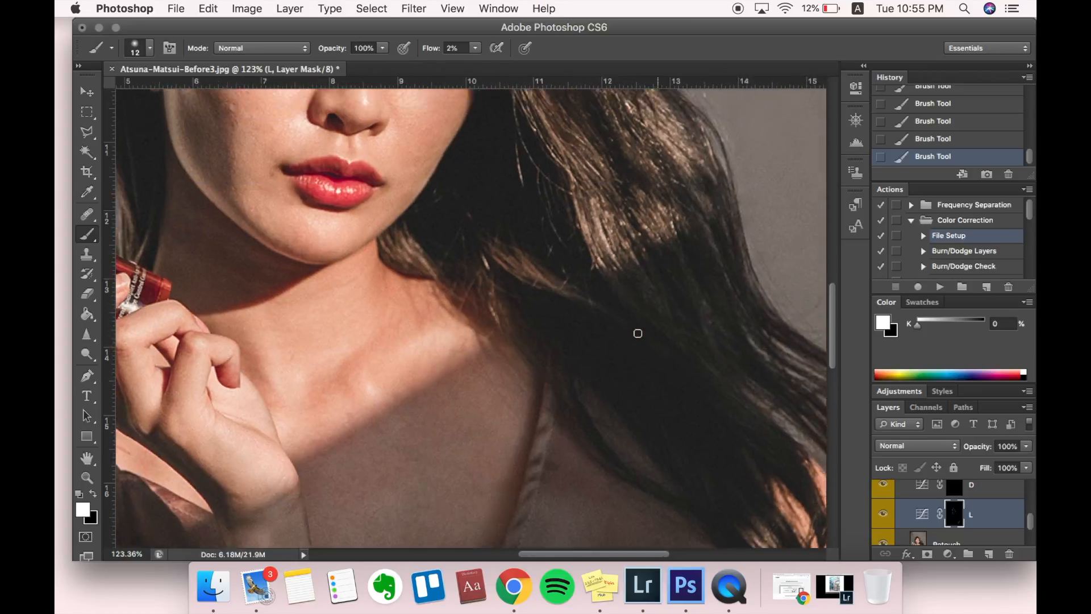
scroll(638, 333, "left", 5)
scroll(637, 333, "up", 3)
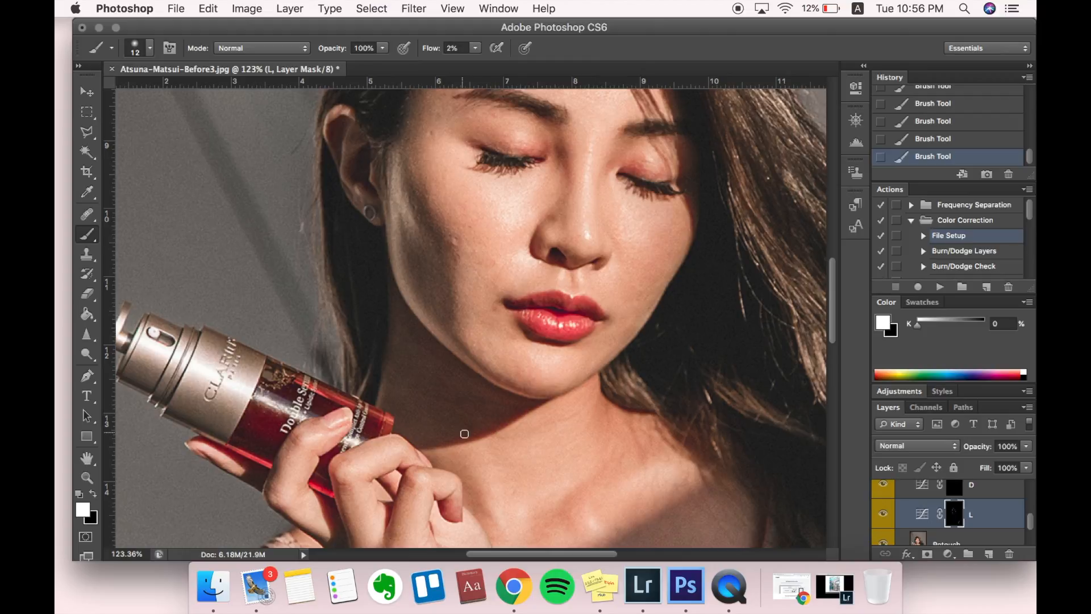
scroll(499, 400, "up", 5)
scroll(492, 436, "down", 2)
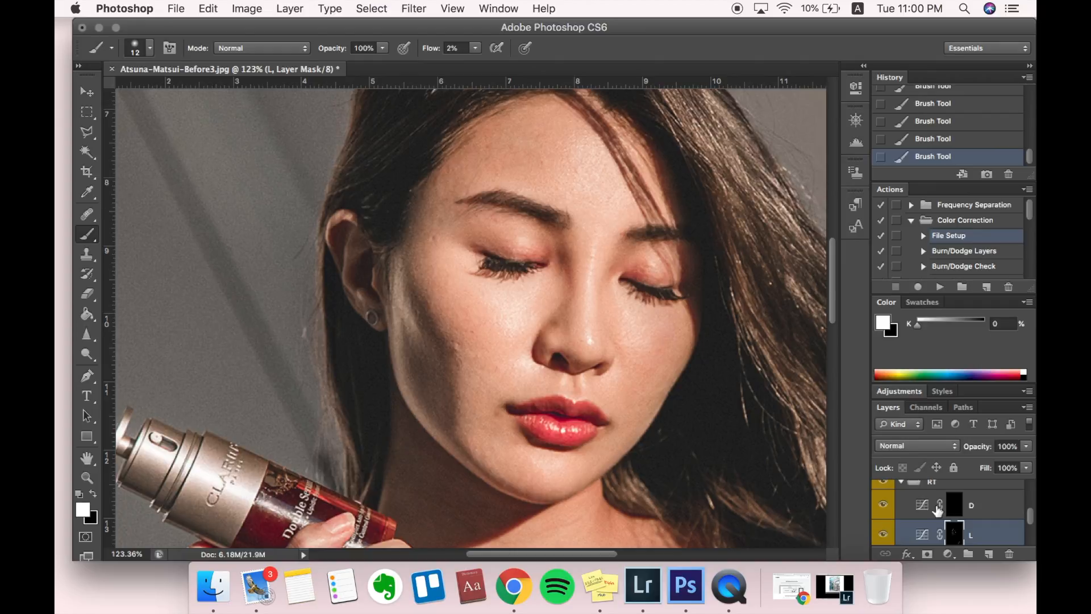
Examine the dodged skin across the face, neck and hand
scroll(671, 282, "down", 5)
scroll(671, 283, "up", 4)
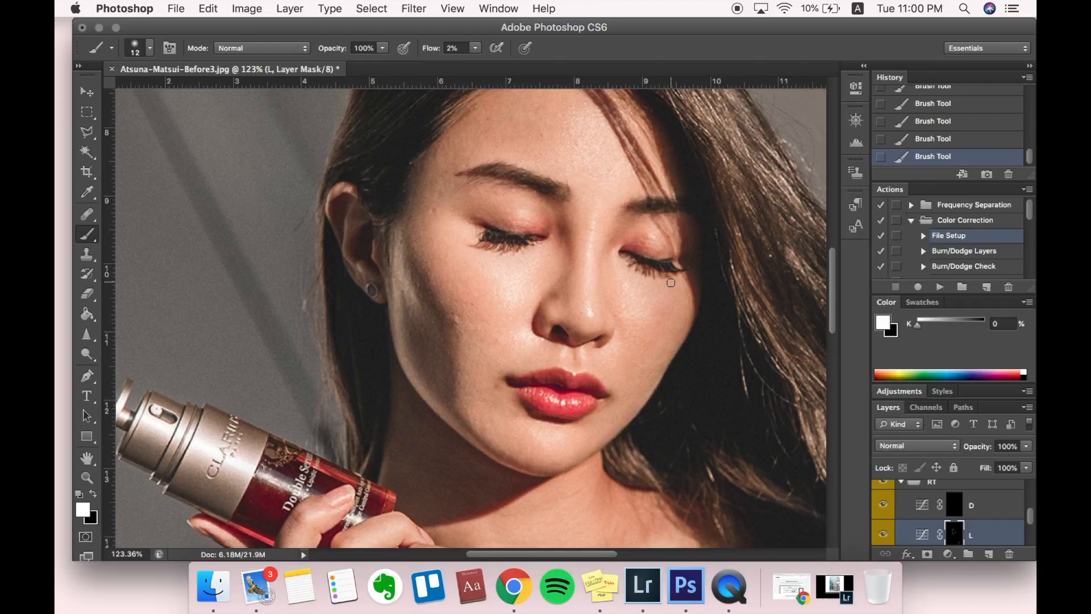
scroll(671, 283, "down", 8)
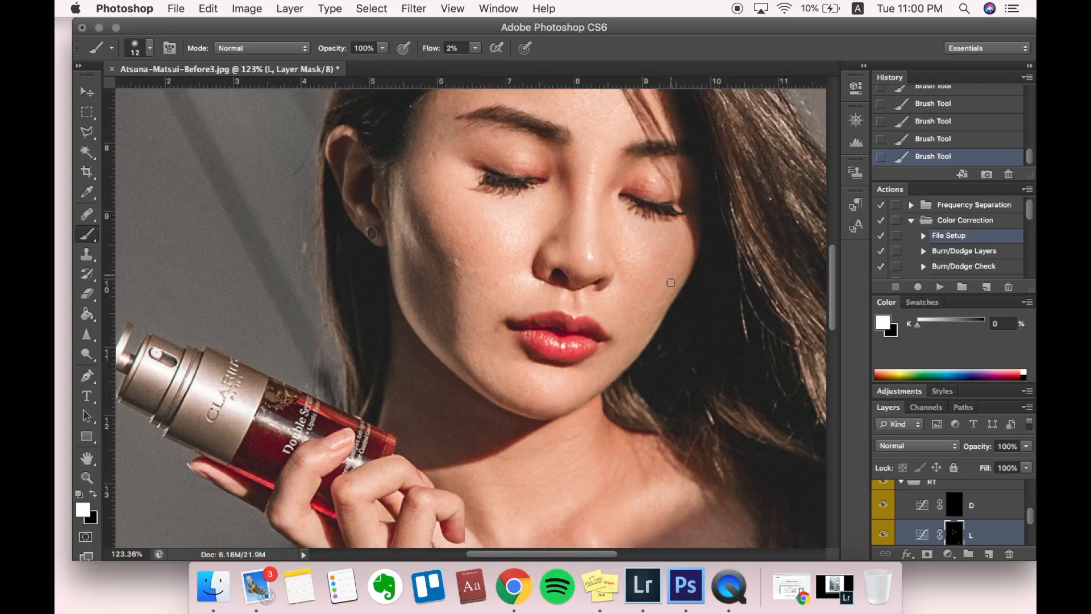
scroll(671, 283, "up", 6)
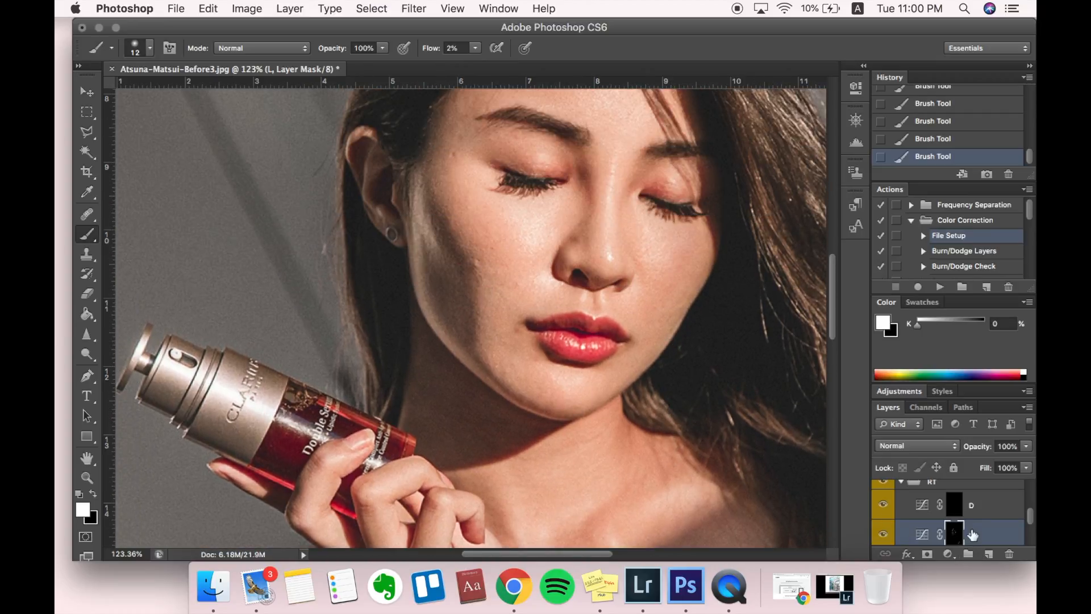
scroll(679, 350, "up", 2)
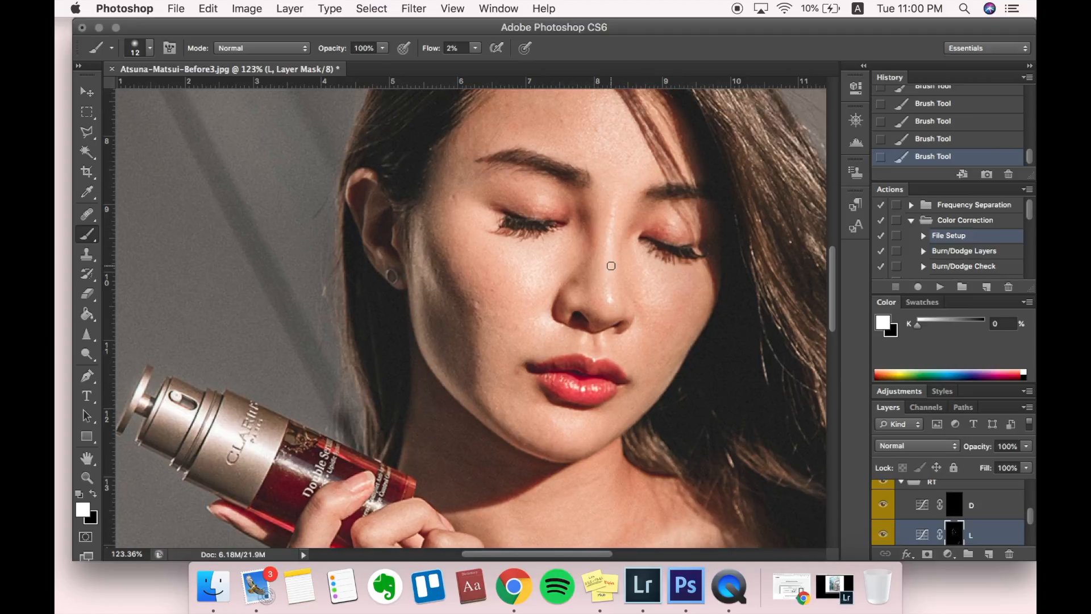
scroll(592, 188, "up", 4)
scroll(594, 190, "down", 3)
Expand the CC group and look through its color curves layers from -R down to -Y
scroll(955, 520, "up", 3)
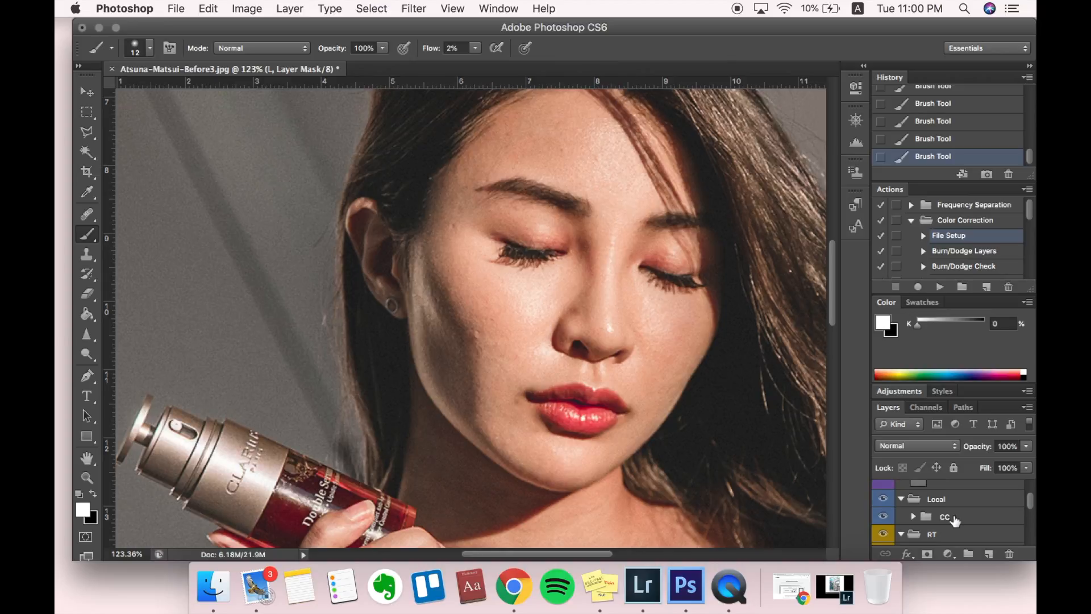
left_click(915, 517)
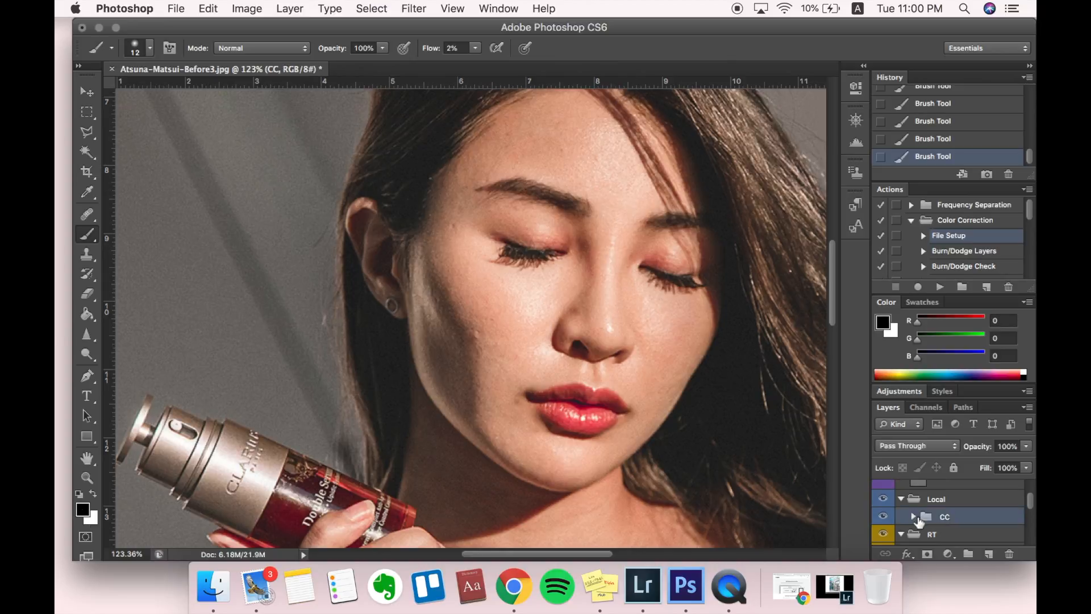
left_click(913, 517)
scroll(915, 520, "down", 1)
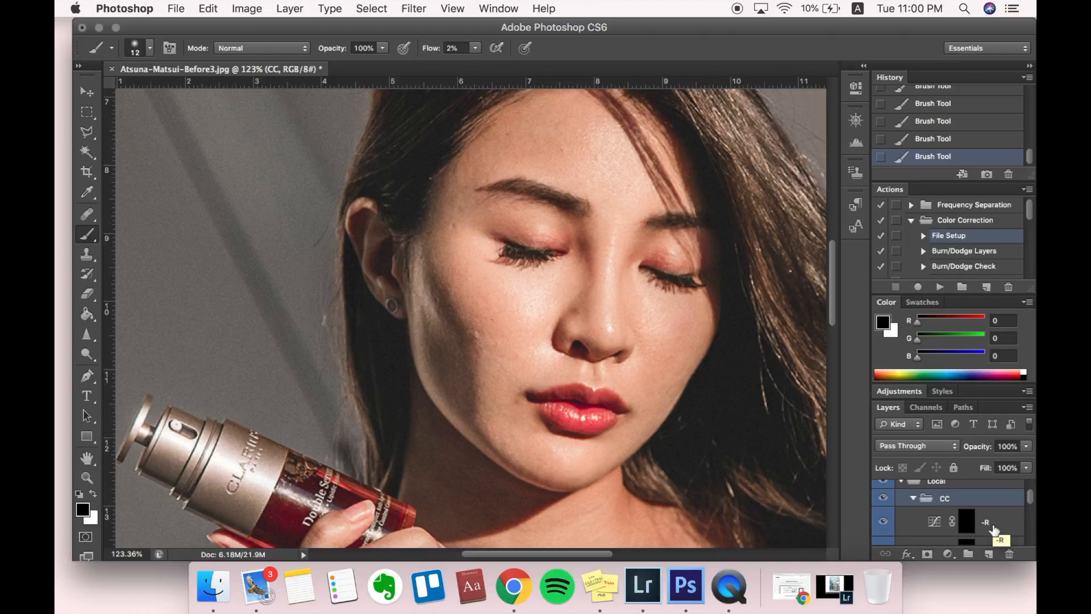
scroll(993, 528, "down", 2)
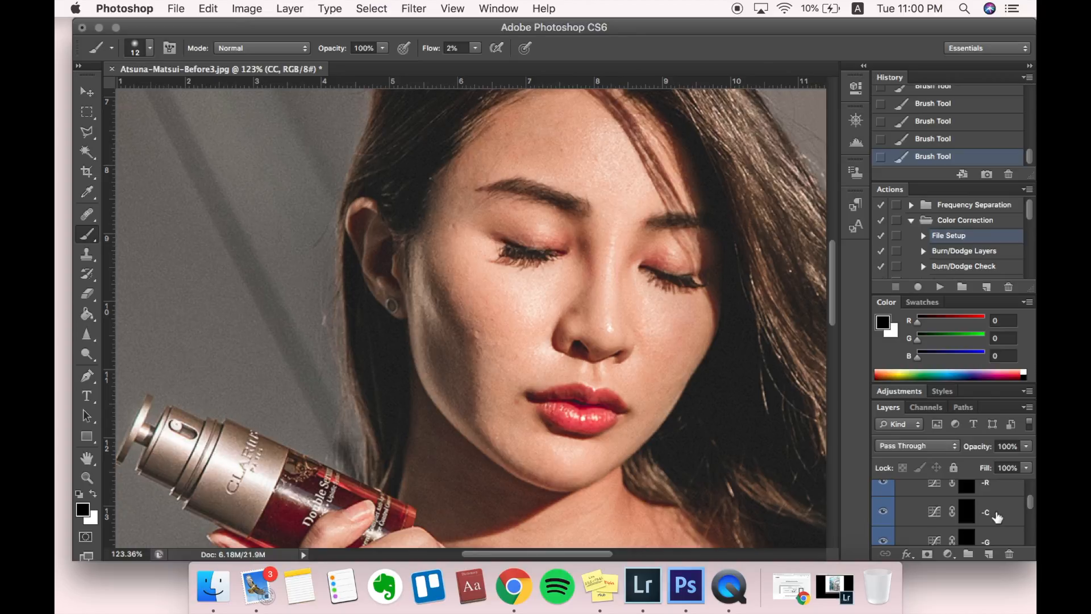
scroll(997, 516, "down", 1)
scroll(998, 519, "down", 1)
scroll(998, 519, "down", 1)
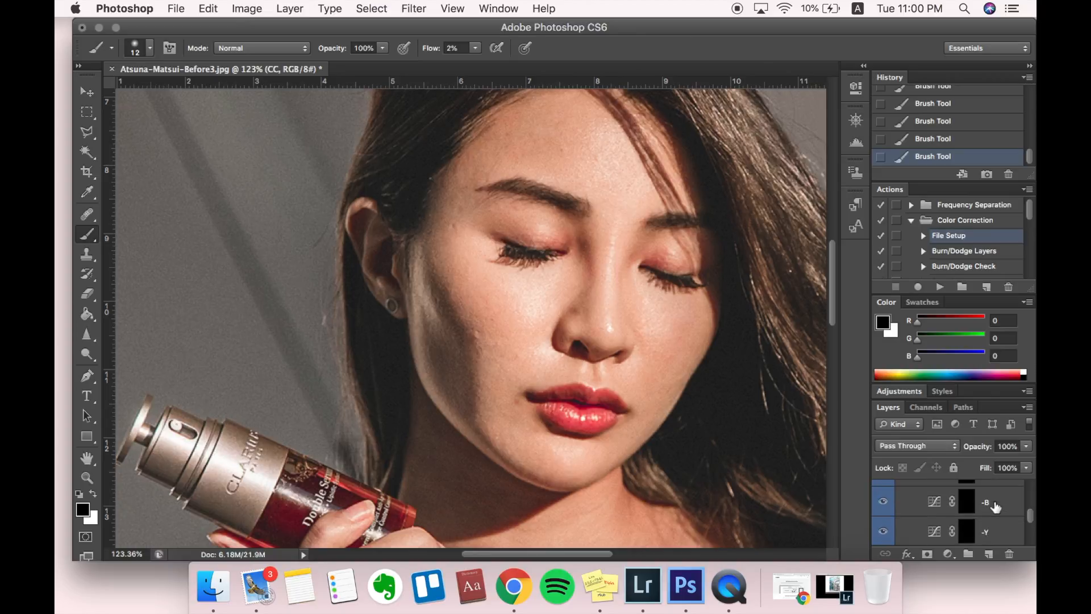
scroll(996, 506, "down", 1)
scroll(989, 517, "up", 3)
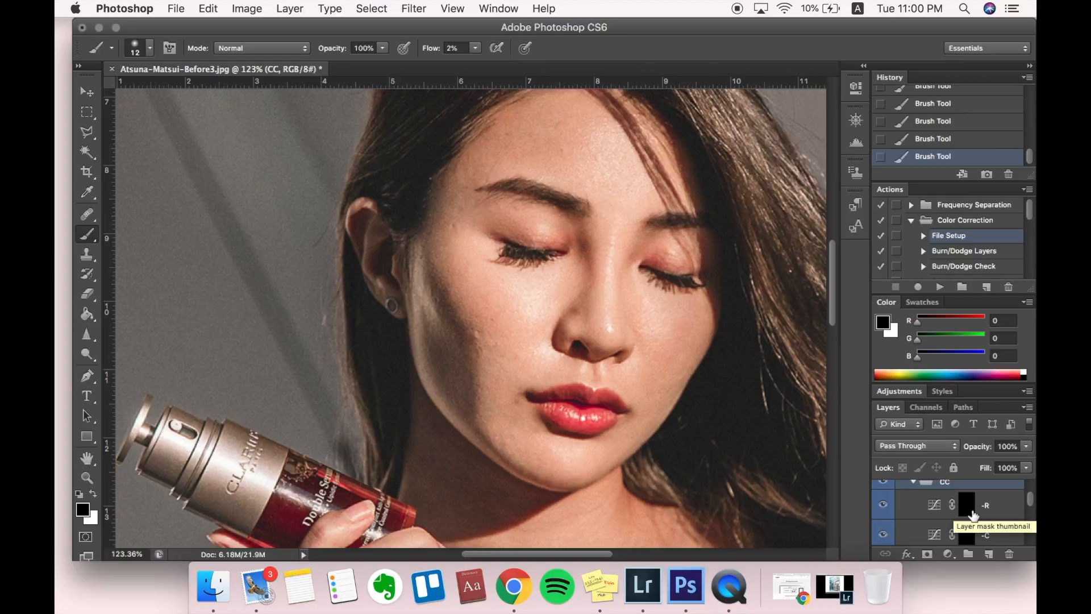
Paint white on the -R layer's mask over both eyelids to reduce their redness
left_click(973, 514)
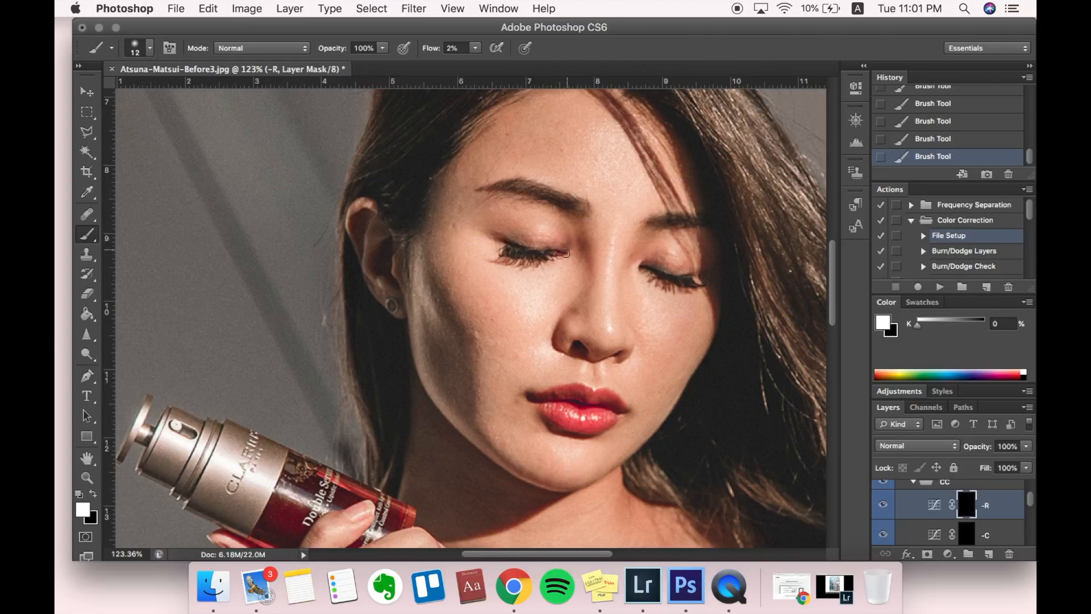
scroll(684, 258, "down", 3)
scroll(680, 249, "up", 1)
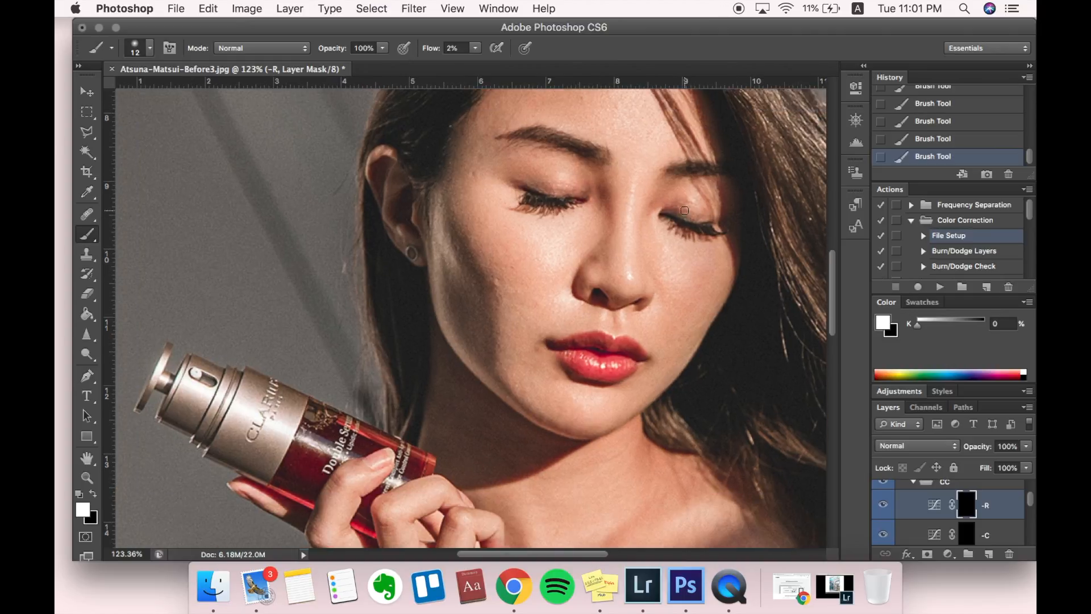
scroll(705, 212, "down", 4)
scroll(625, 255, "up", 5)
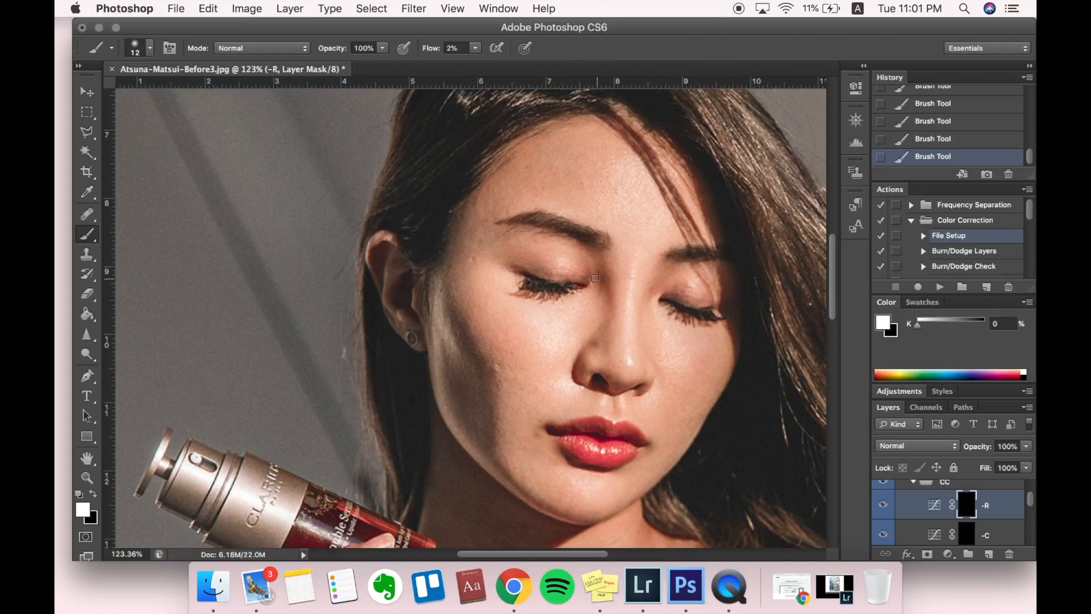
scroll(743, 365, "down", 2)
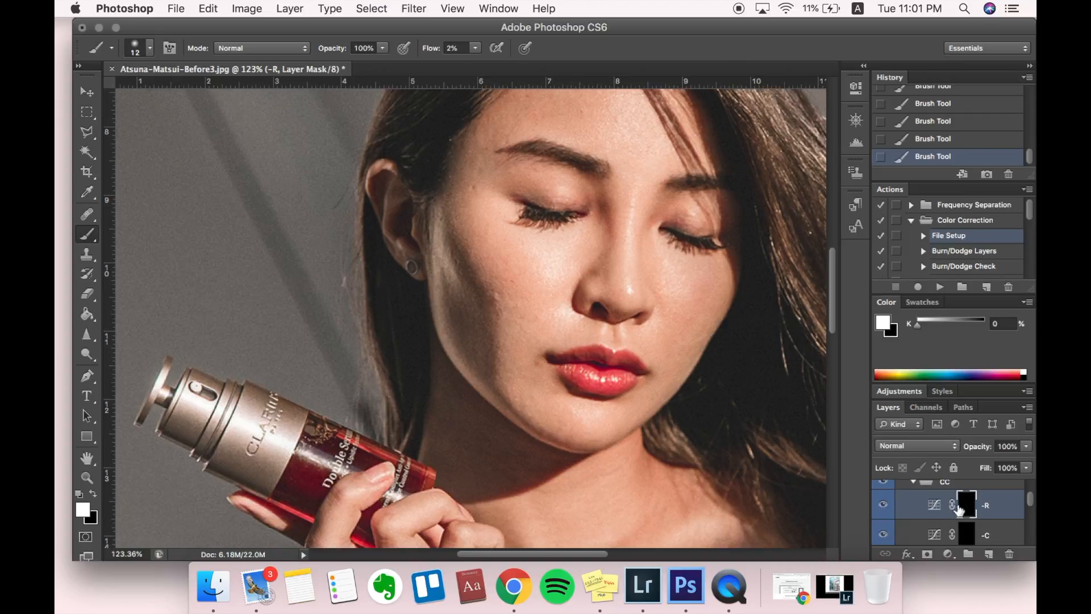
scroll(733, 304, "up", 3)
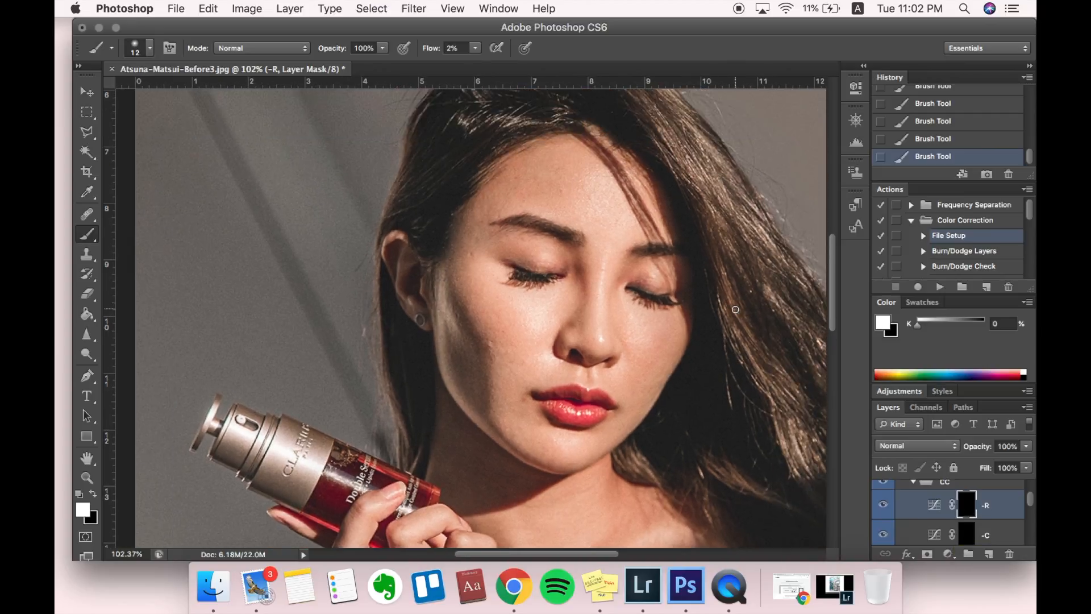
Set the brush size to 9 with white as the foreground color for painting the -R layer's mask
scroll(736, 301, "up", 1)
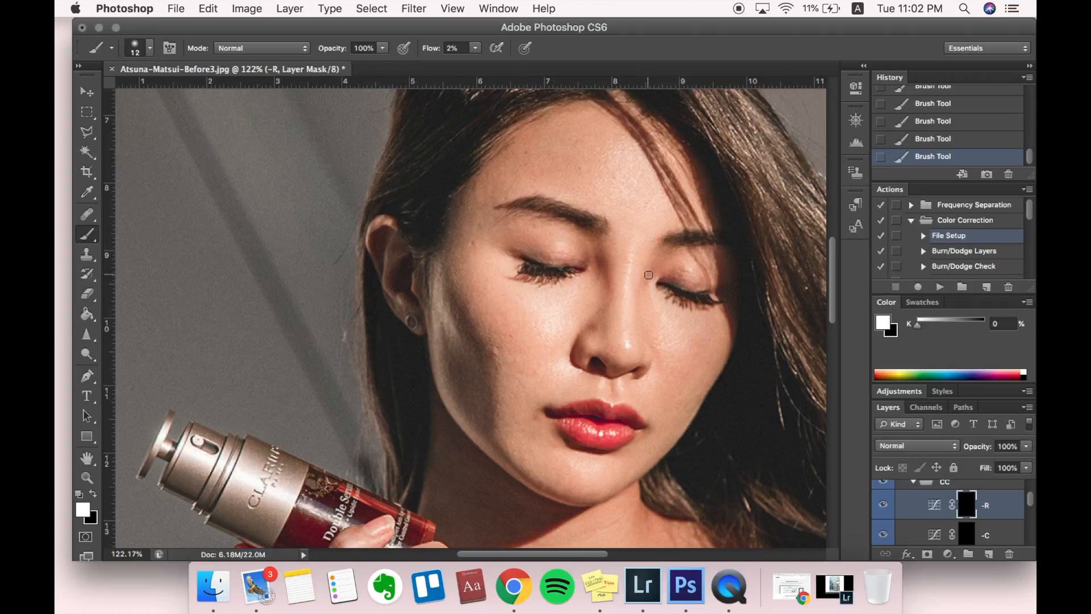
left_click(93, 493)
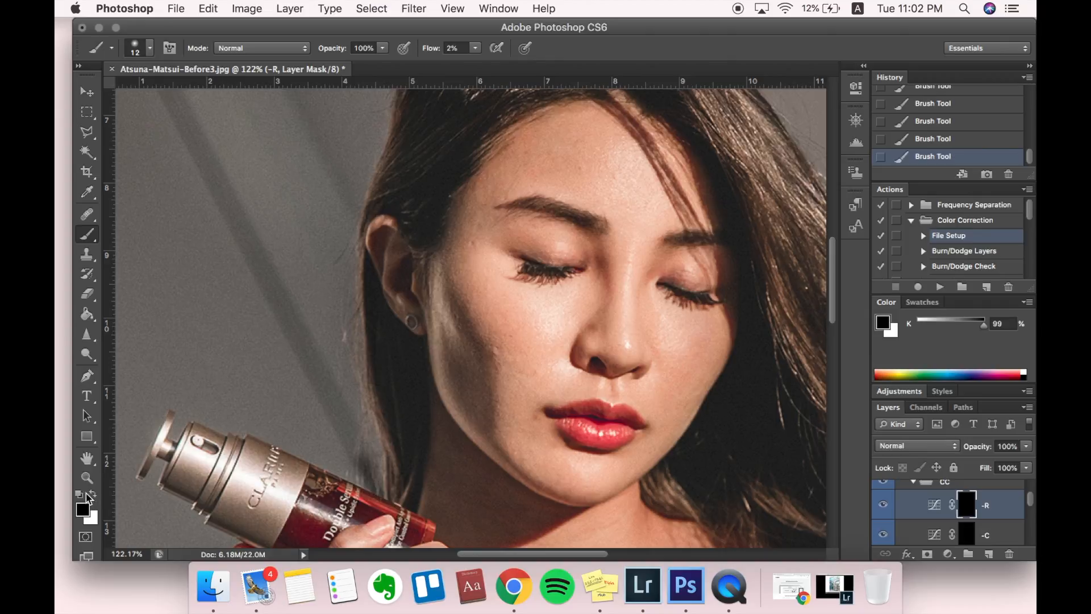
key("x")
left_click(149, 48)
type("9")
key("Return")
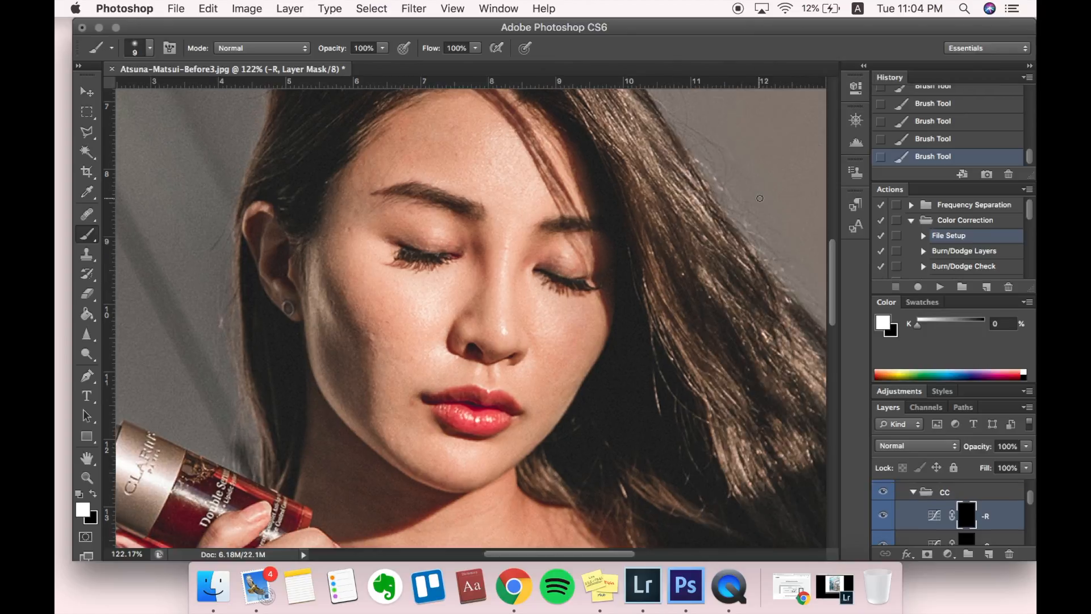
Select the -G layer's mask and set the brush flow to 2%
scroll(760, 198, "down", 15)
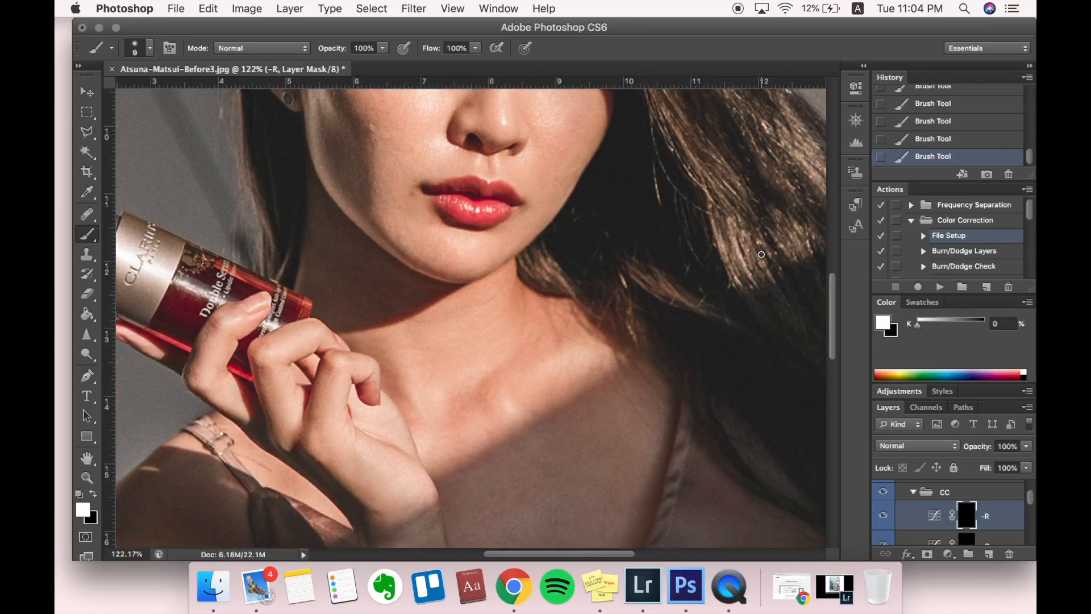
scroll(762, 255, "down", 5)
scroll(762, 254, "right", 7)
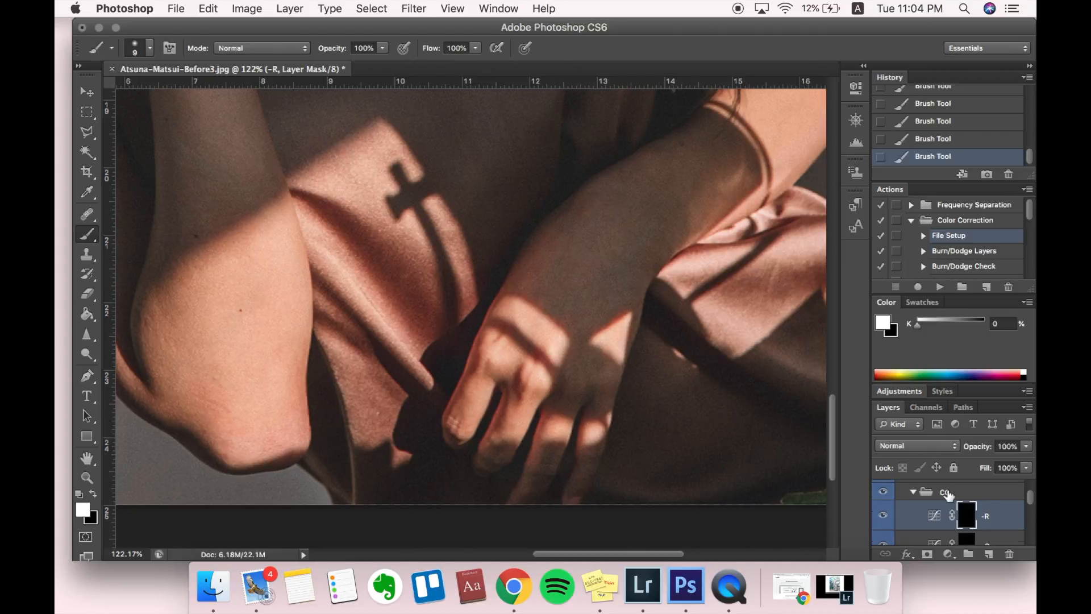
scroll(949, 495, "down", 2)
left_click(967, 519)
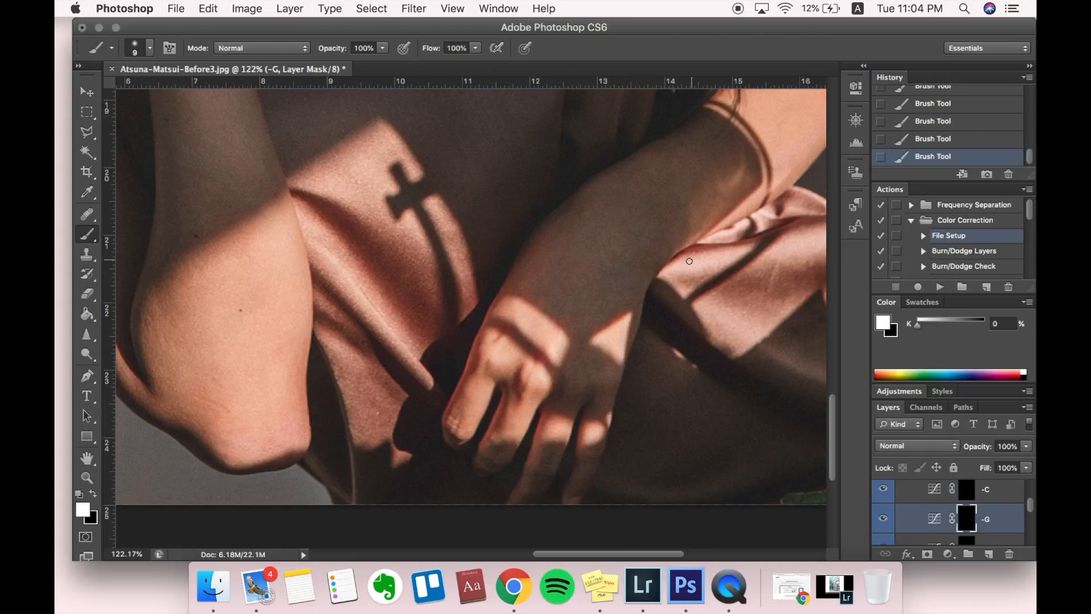
left_click(456, 48)
type("2")
key("Return")
Examine the color-corrected portrait as a whole and up close, and look through the layer stack up to the OA group
scroll(607, 141, "up", 15)
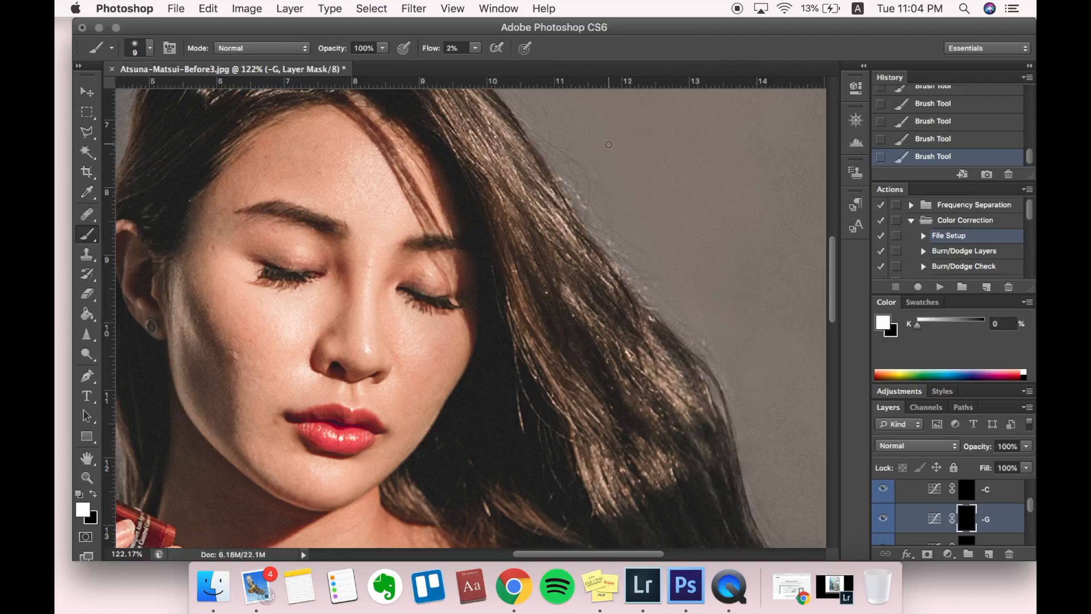
scroll(636, 249, "left", 7)
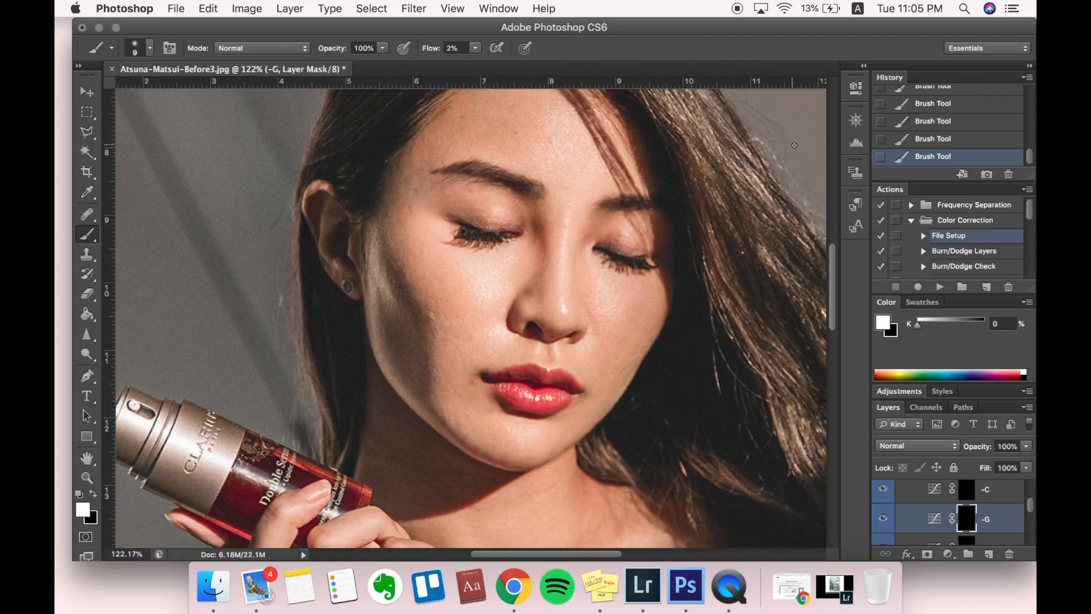
scroll(794, 145, "down", 2)
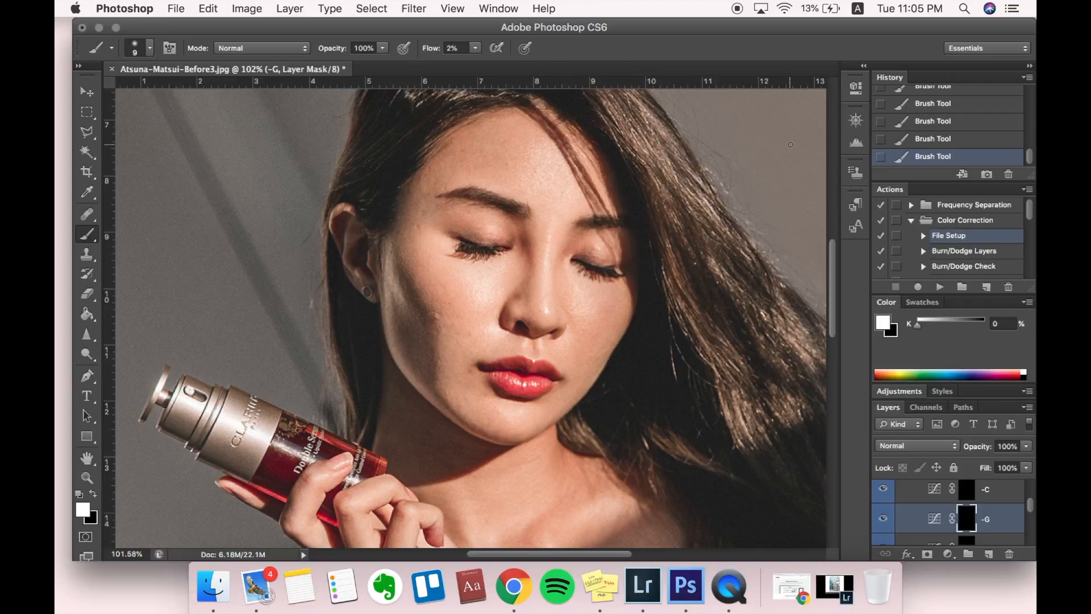
scroll(790, 145, "down", 5)
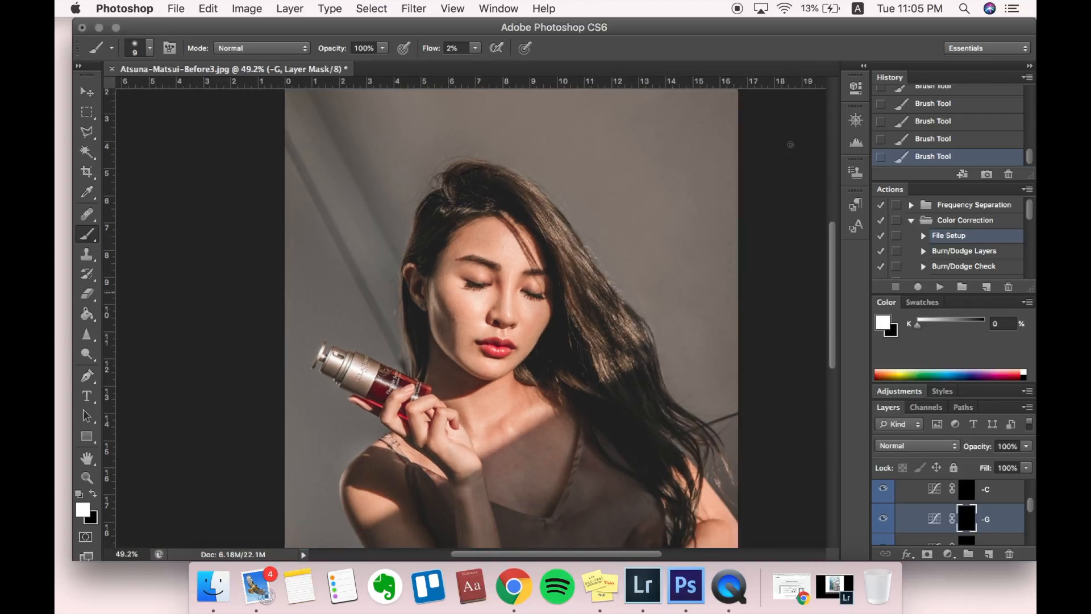
scroll(663, 248, "down", 2)
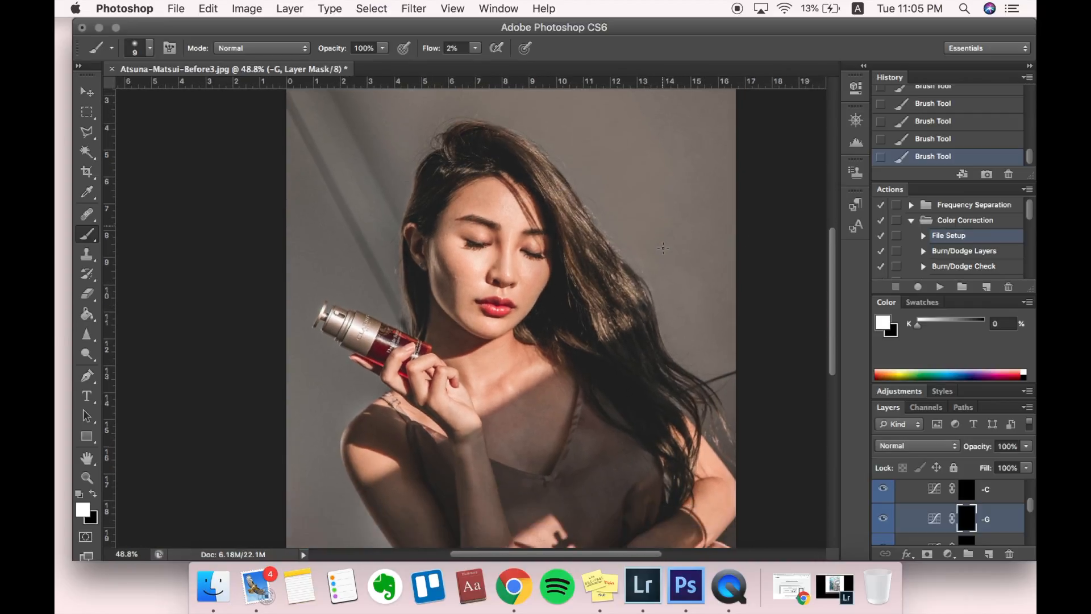
scroll(959, 507, "up", 3)
scroll(959, 508, "down", 2)
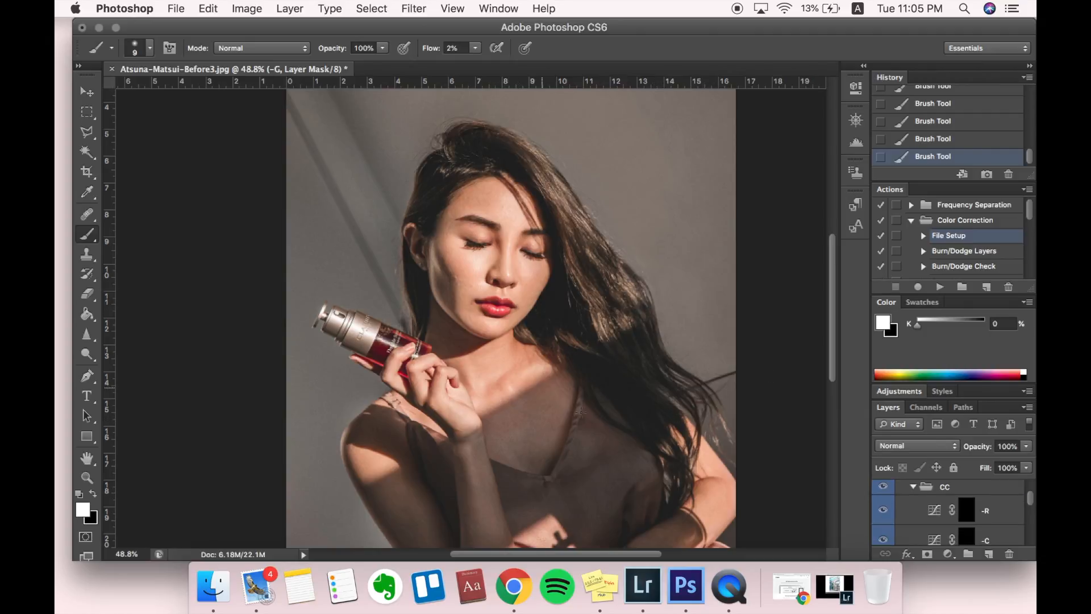
scroll(673, 222, "up", 4)
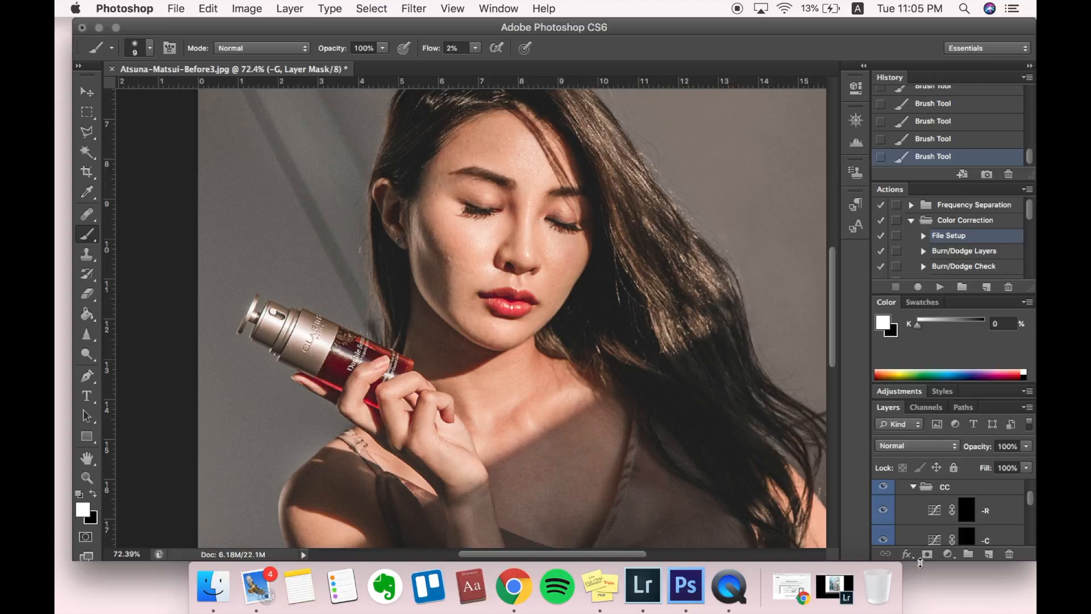
scroll(970, 510, "up", 5)
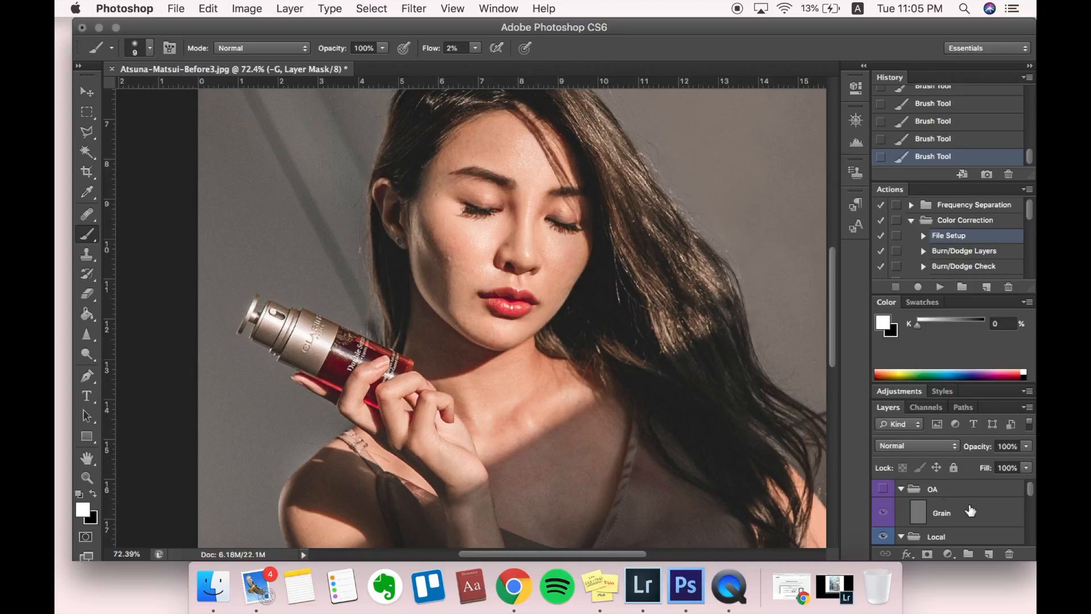
scroll(511, 318, "down", 3)
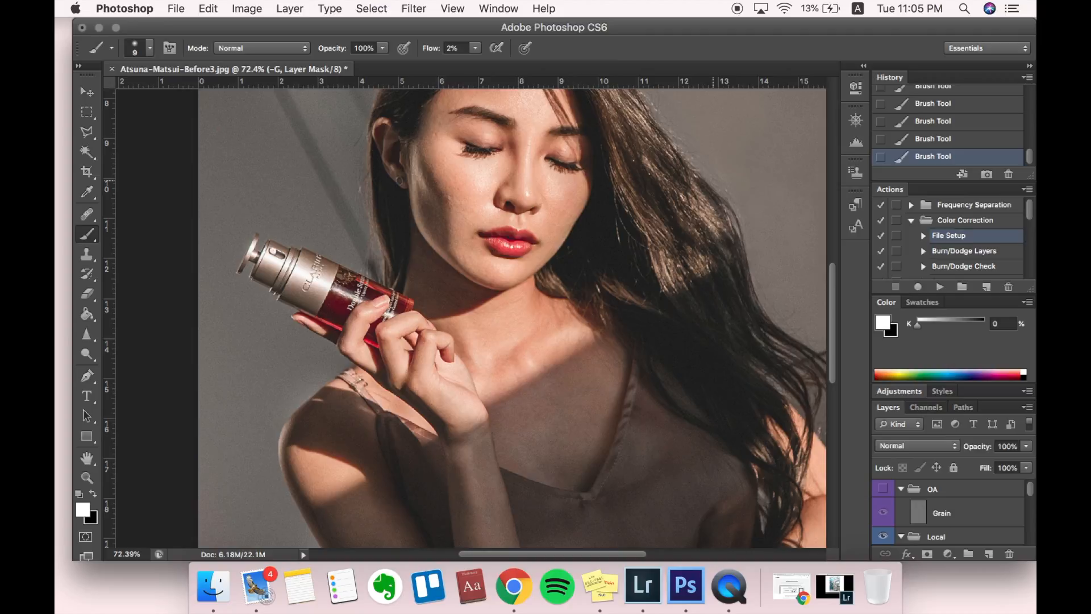
Merge everything from the OA group down to the Background into a single layer
left_click(935, 495)
scroll(936, 500, "down", 5)
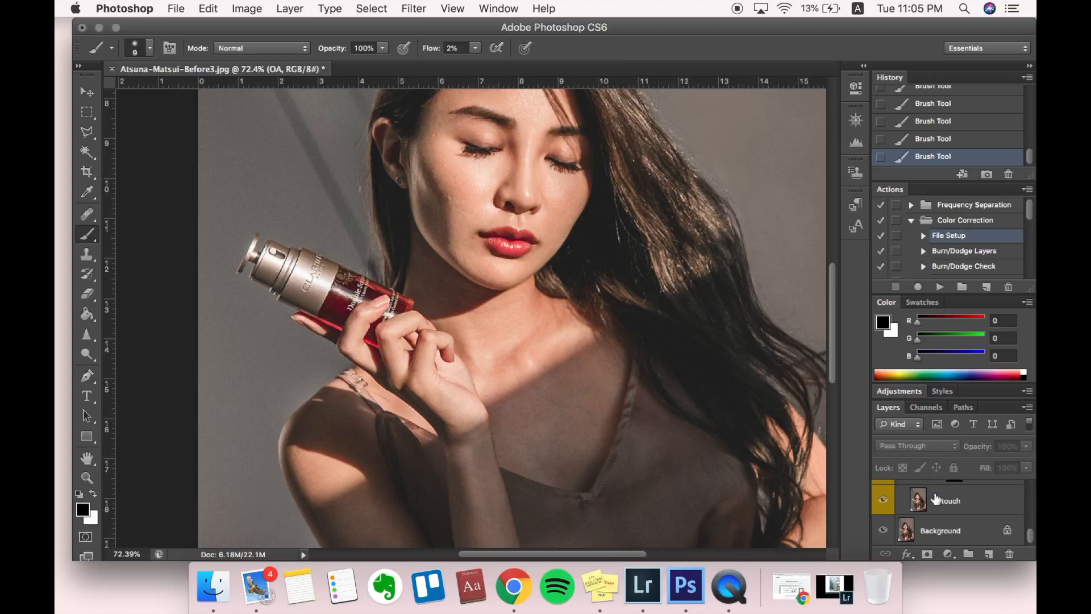
left_click(942, 533, "shift")
right_click(941, 532)
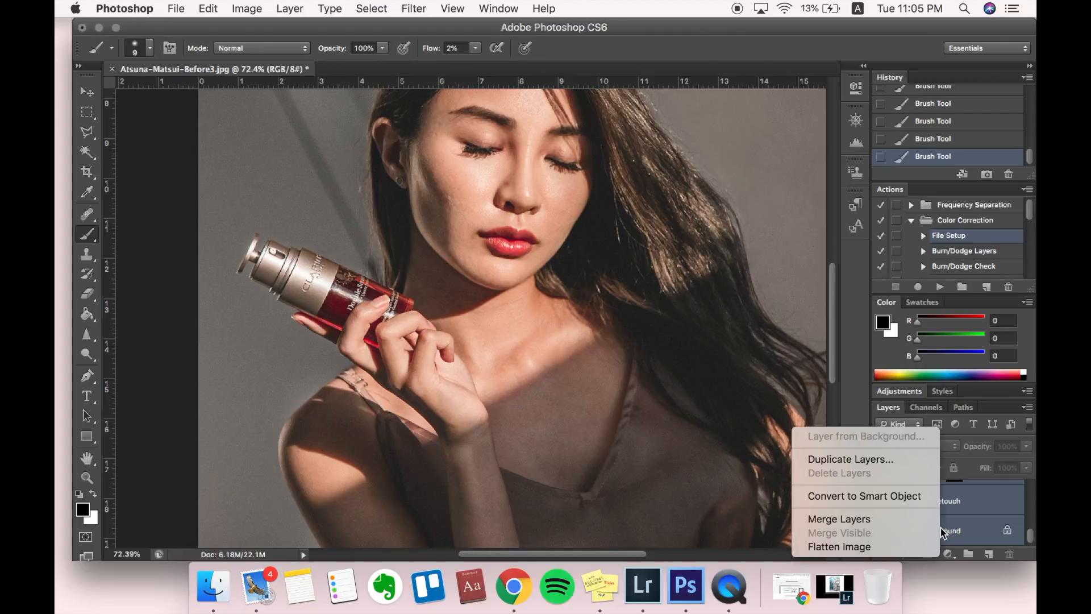
left_click(911, 518)
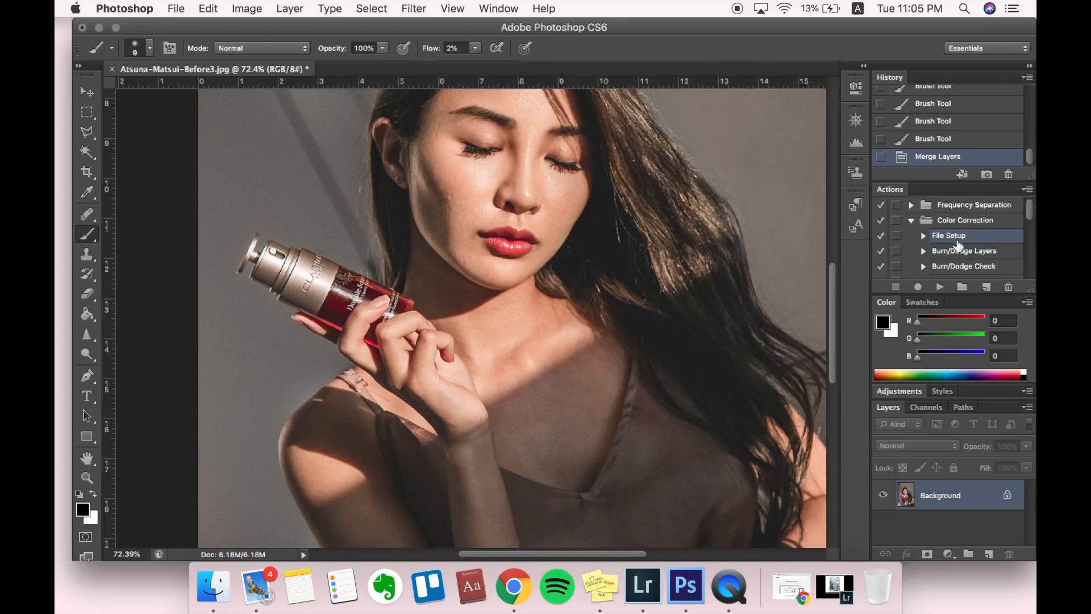
Run the Frequency Separation action on the merged Background layer
left_click(911, 205)
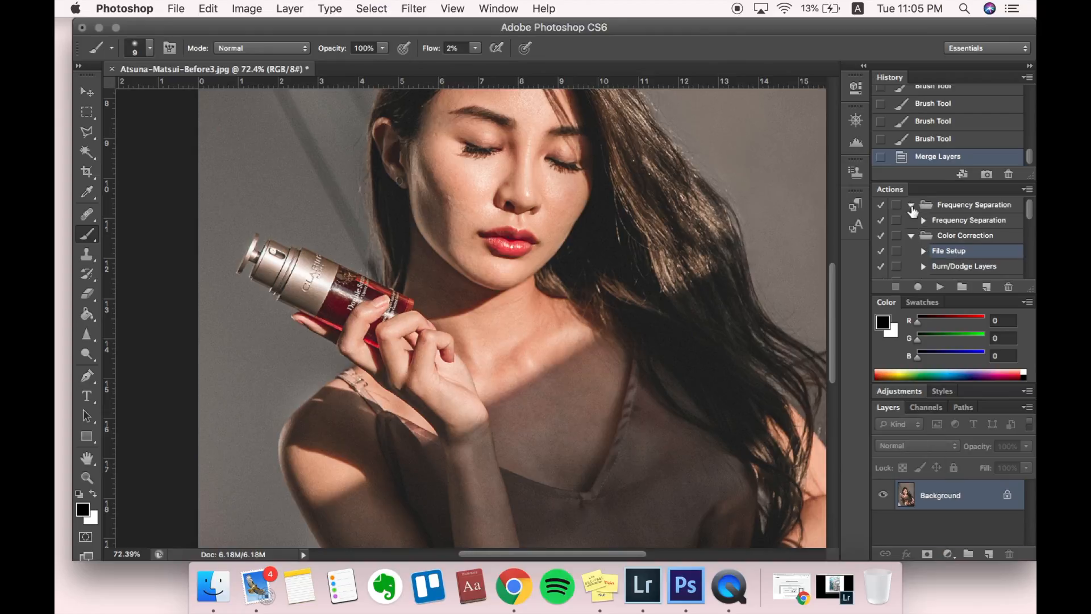
left_click(960, 223)
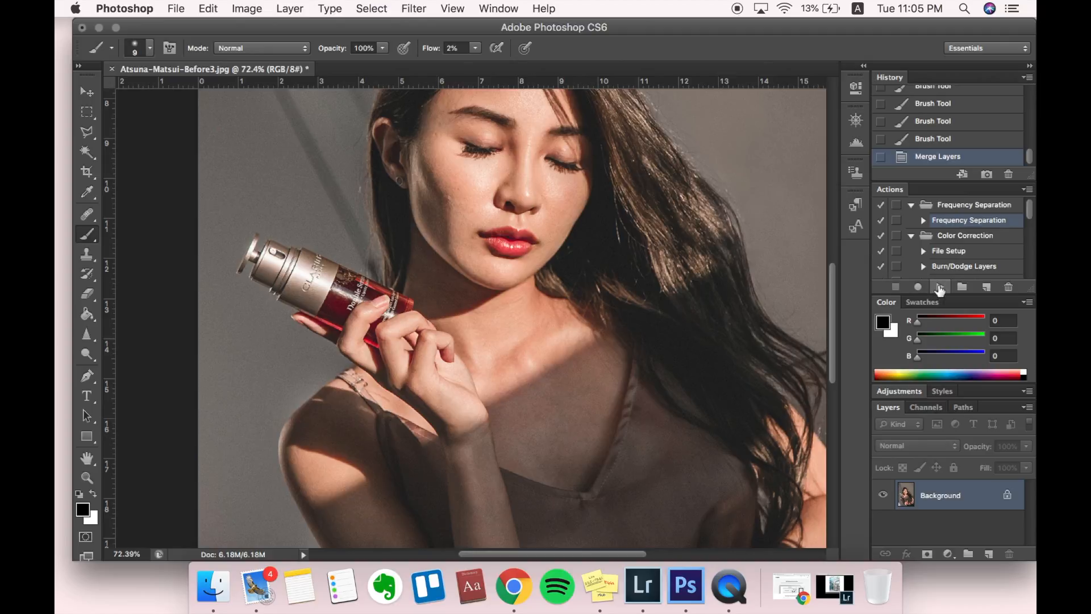
left_click(939, 288)
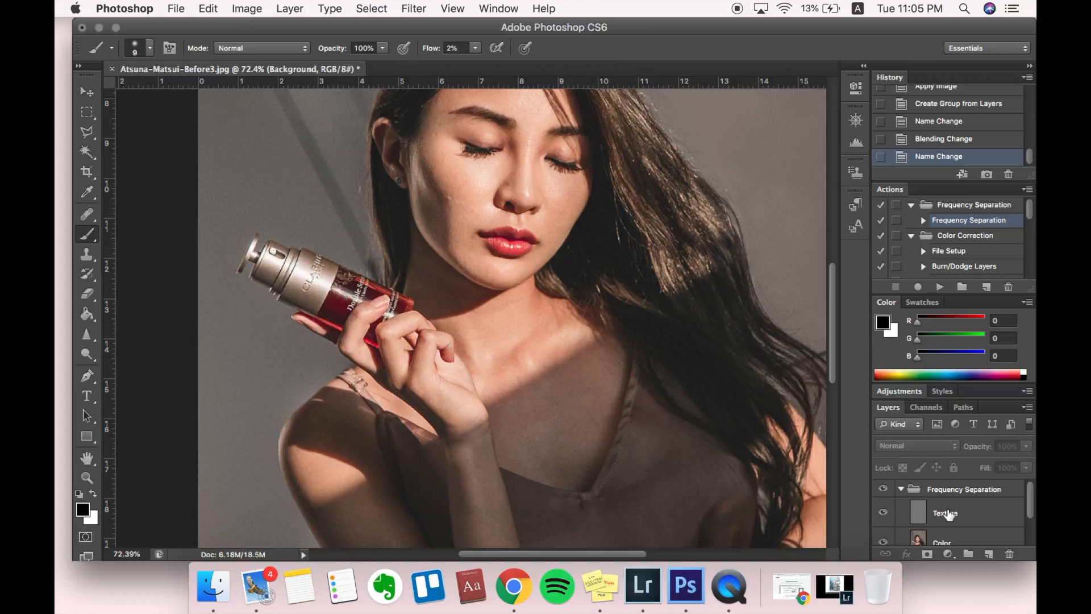
Hide the Texture layer and examine the blurred color information across the portrait
scroll(672, 335, "down", 3)
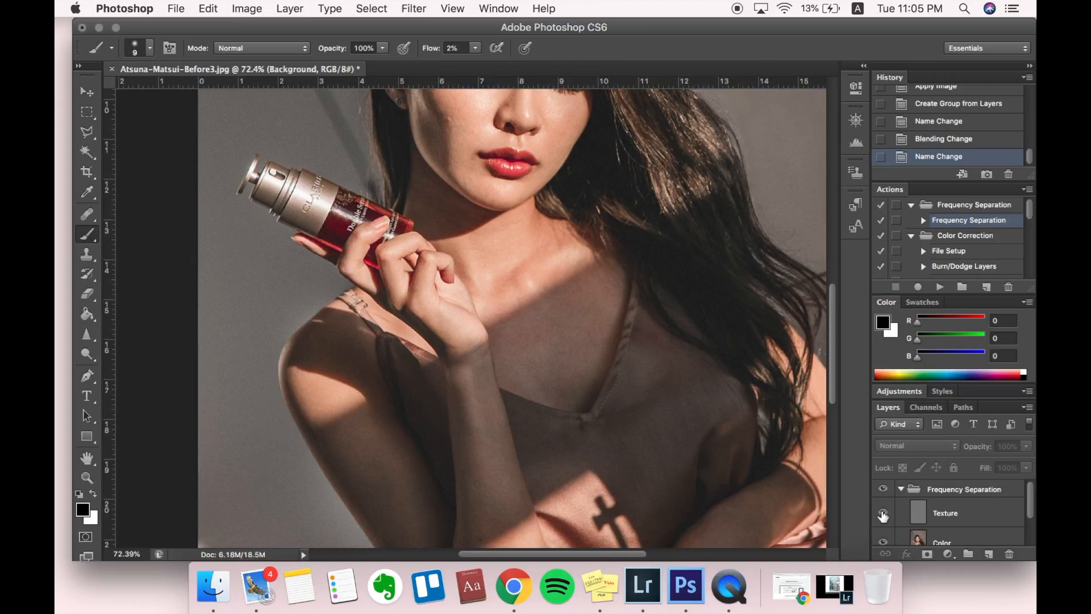
left_click(884, 514)
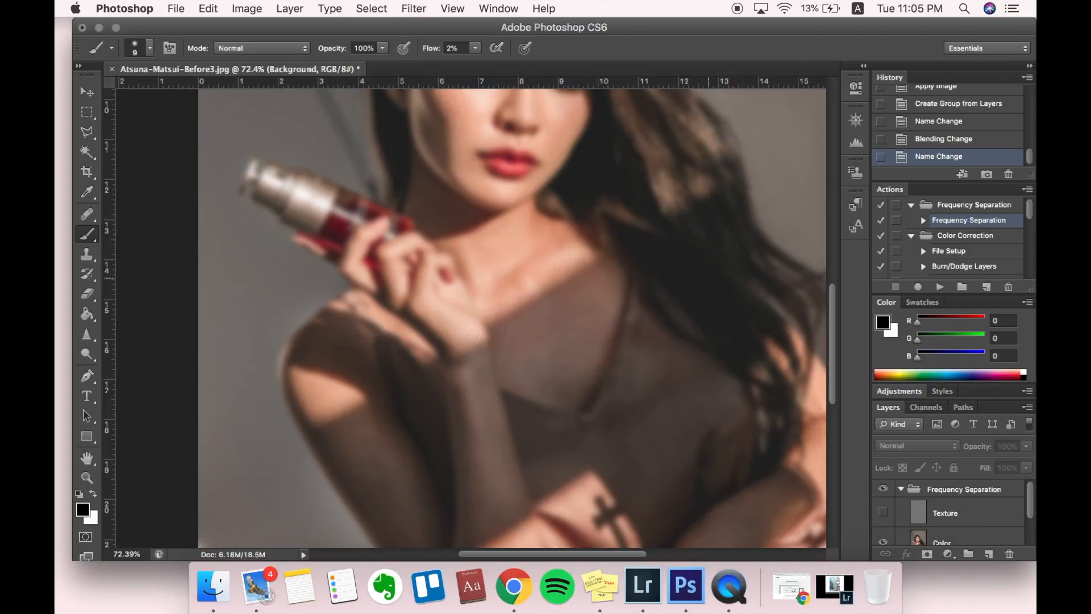
scroll(709, 278, "down", 5)
scroll(709, 280, "up", 6)
scroll(709, 283, "down", 2)
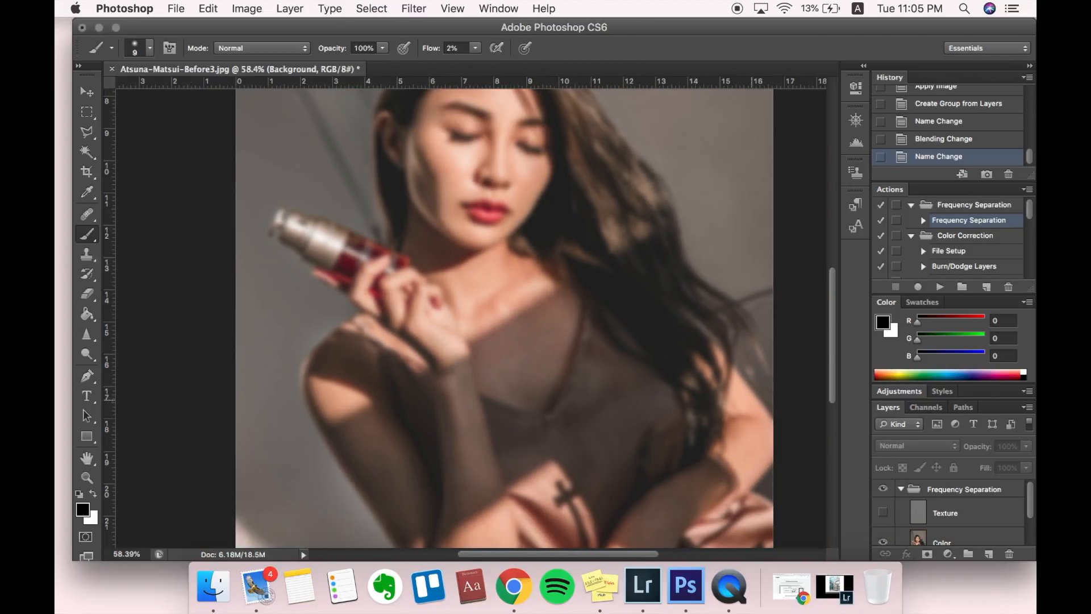
scroll(575, 190, "down", 2)
scroll(483, 174, "up", 4)
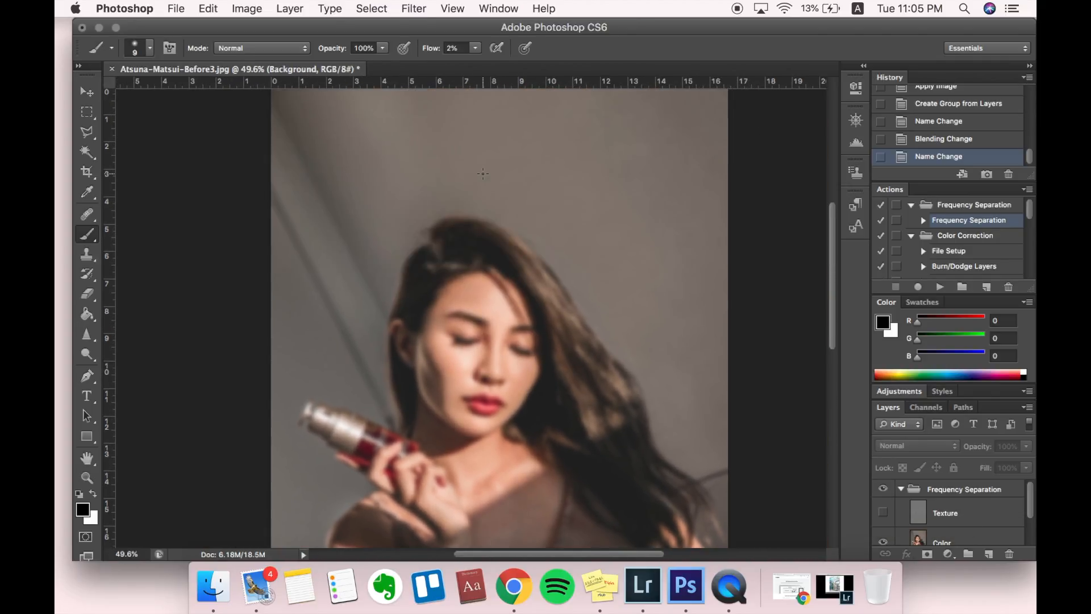
scroll(483, 173, "down", 3)
scroll(968, 531, "down", 1)
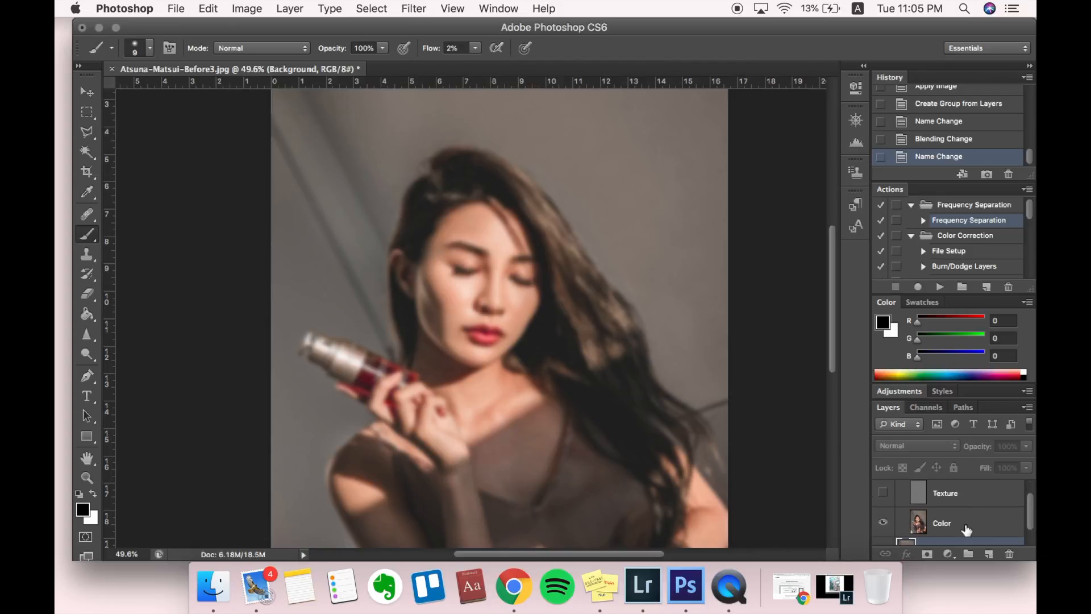
Smooth uneven skin patches on the Color layer with the Healing Brush at size 31
left_click(932, 521)
left_click(87, 214)
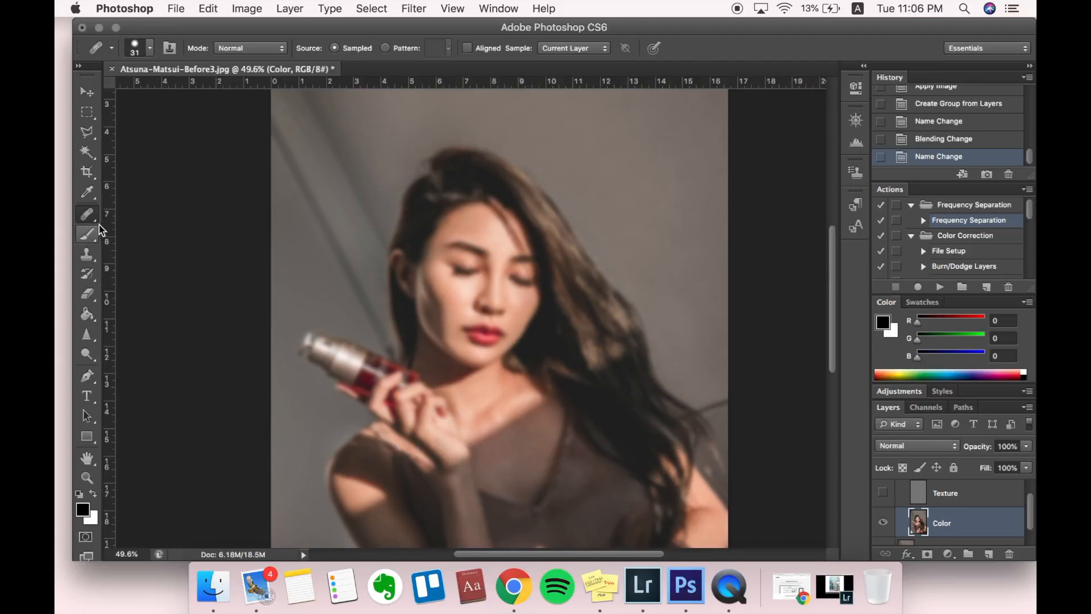
scroll(357, 322, "down", 5)
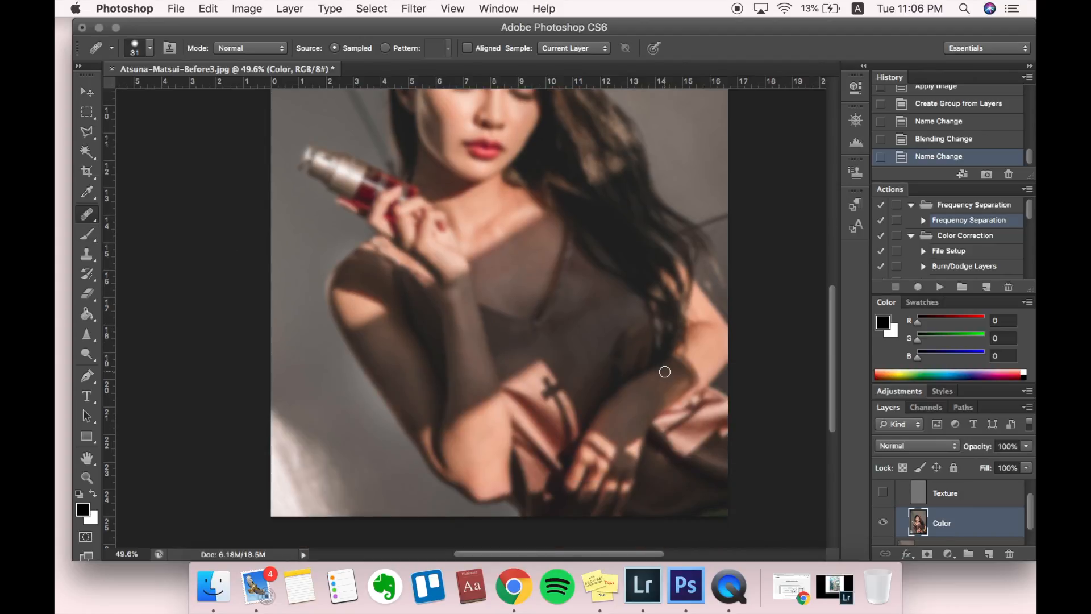
scroll(665, 372, "up", 8)
scroll(665, 372, "up", 3)
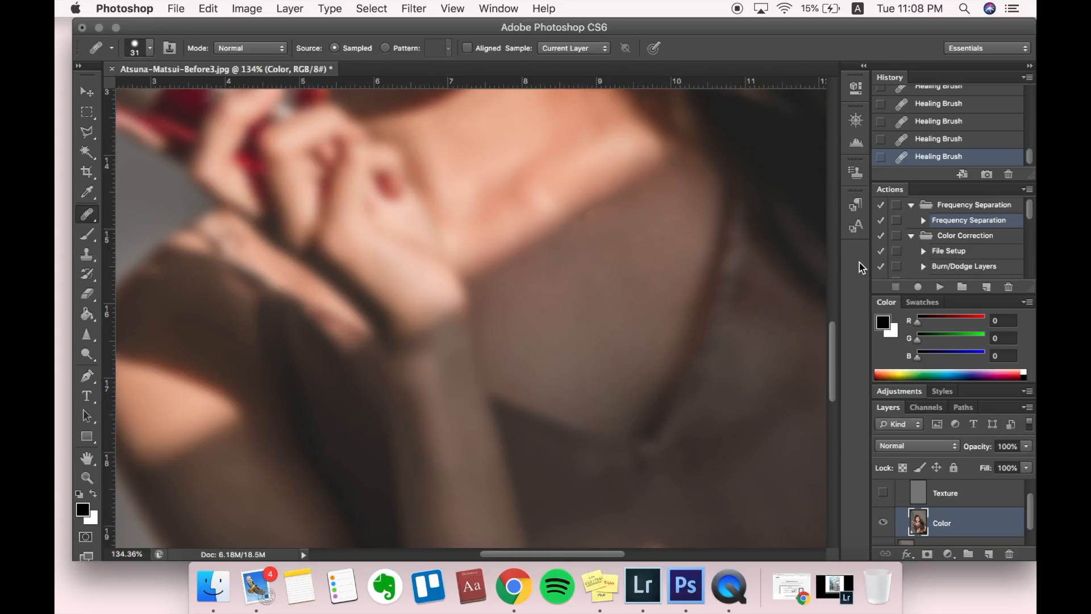
Step back through the latest healing strokes in the history and heal the chest area on the Color layer again
left_click(928, 120)
left_click(941, 104)
scroll(947, 115, "up", 5)
left_click(584, 323)
scroll(609, 222, "up", 3)
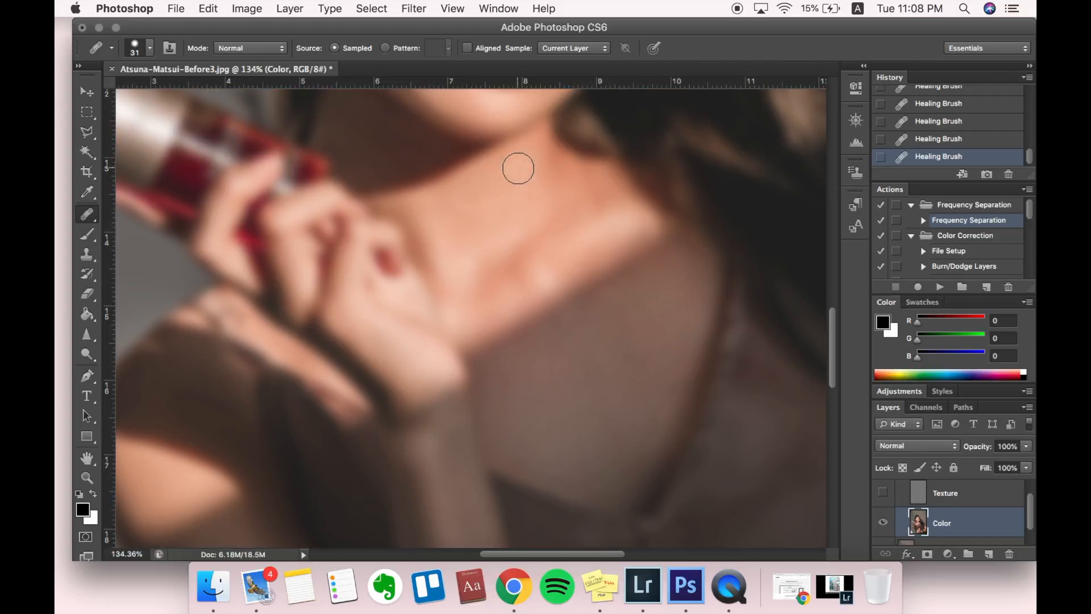
Set the Healing Brush size to 22 and heal the shadowed skin of the neck below the chin
left_click(150, 47)
scroll(467, 212, "up", 2)
left_click(378, 185)
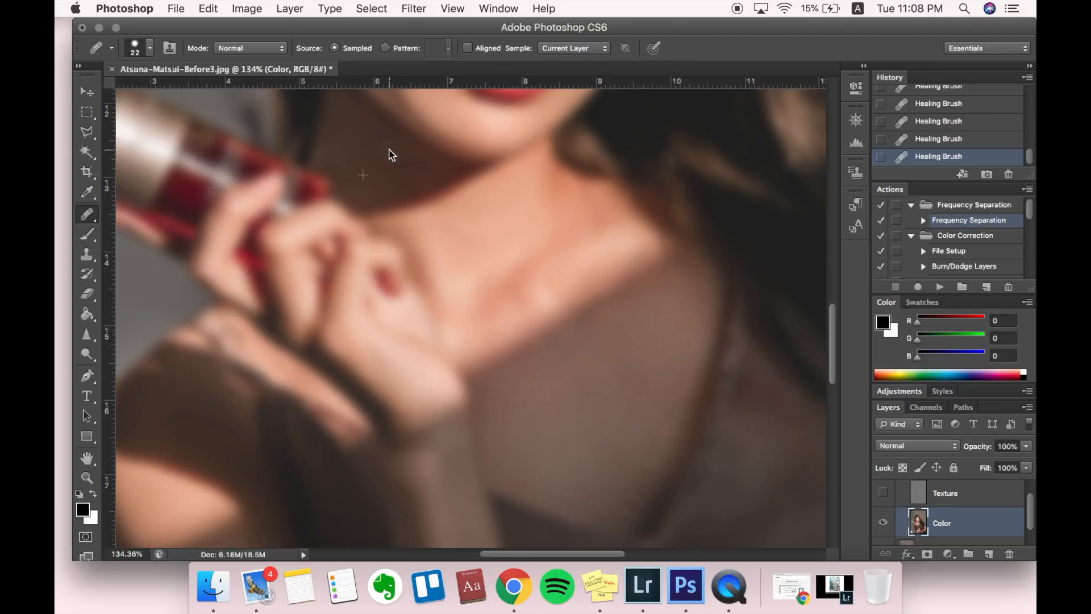
scroll(363, 171, "up", 10)
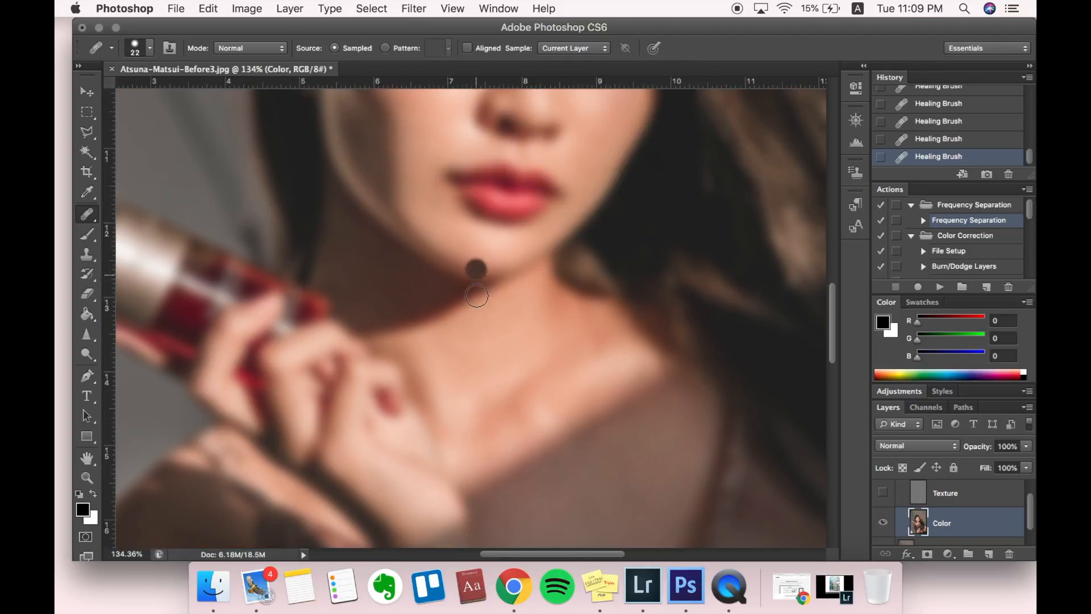
Even out the color transitions across the forehead on the Color layer with Healing Brush dabs
scroll(445, 308, "up", 7)
scroll(445, 308, "left", 2)
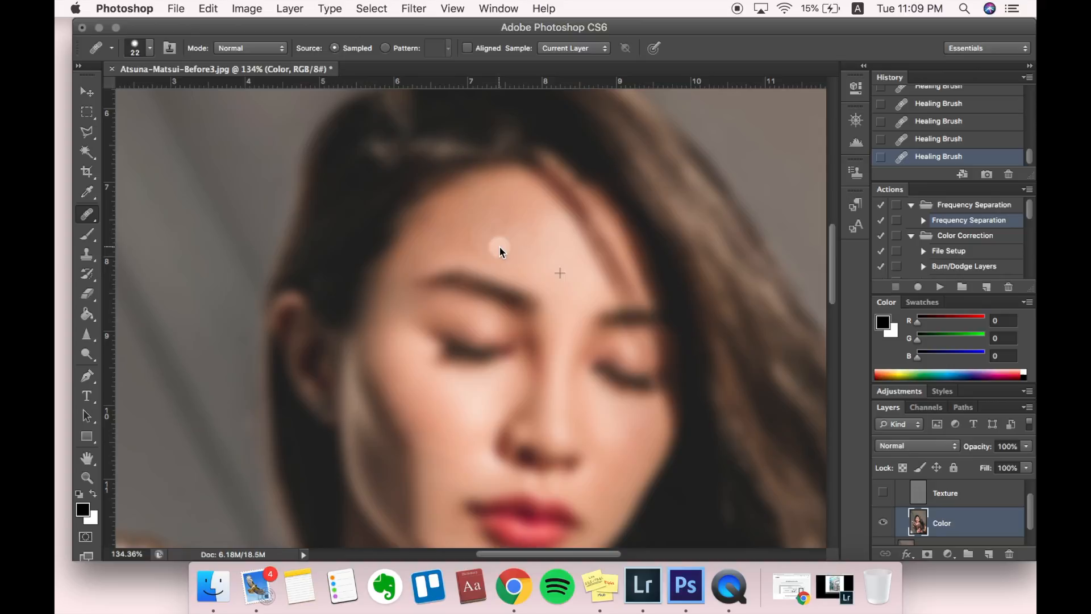
left_click(496, 218)
left_click(488, 206)
left_click(504, 202)
left_click(509, 229)
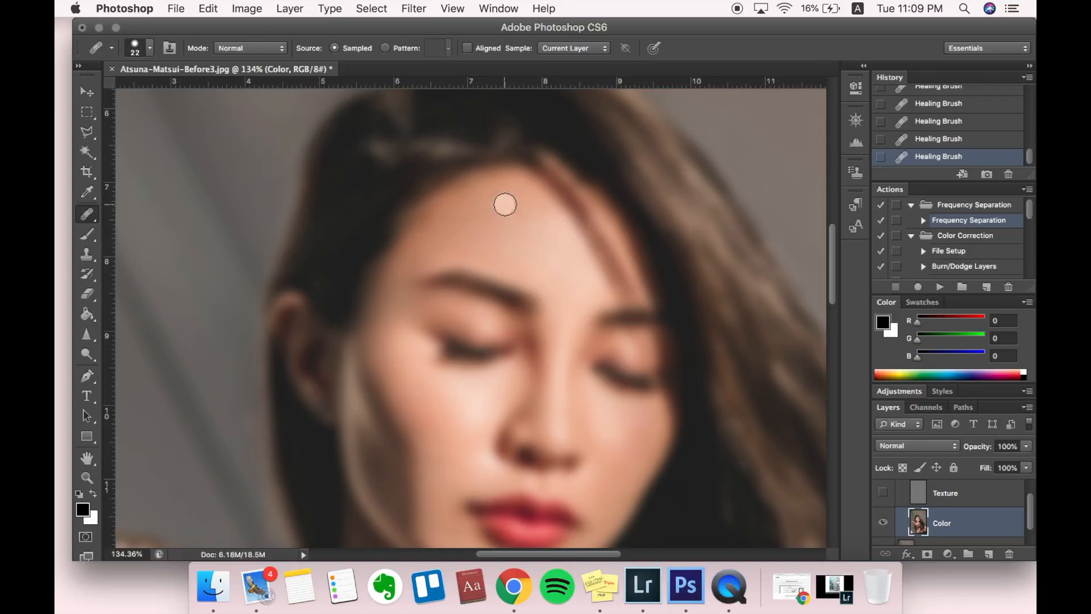
left_click(455, 211)
left_click(461, 206)
left_click(501, 236)
left_click(497, 212)
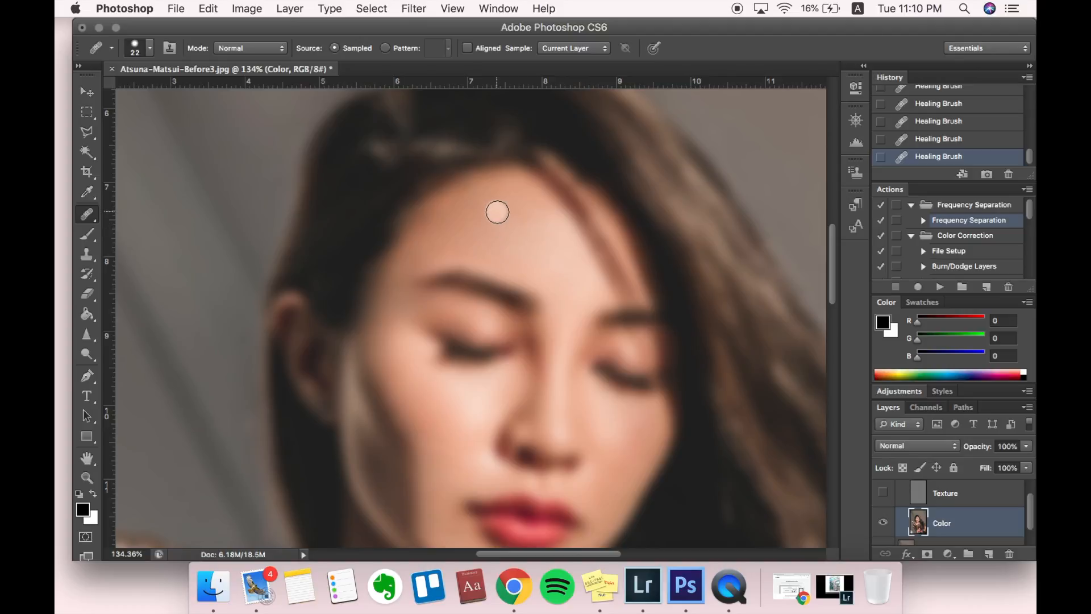
Smooth the center of the forehead and the cheek beside the nose on the Color layer with the Healing Brush
left_click(482, 257)
left_click(489, 216)
left_click(499, 231)
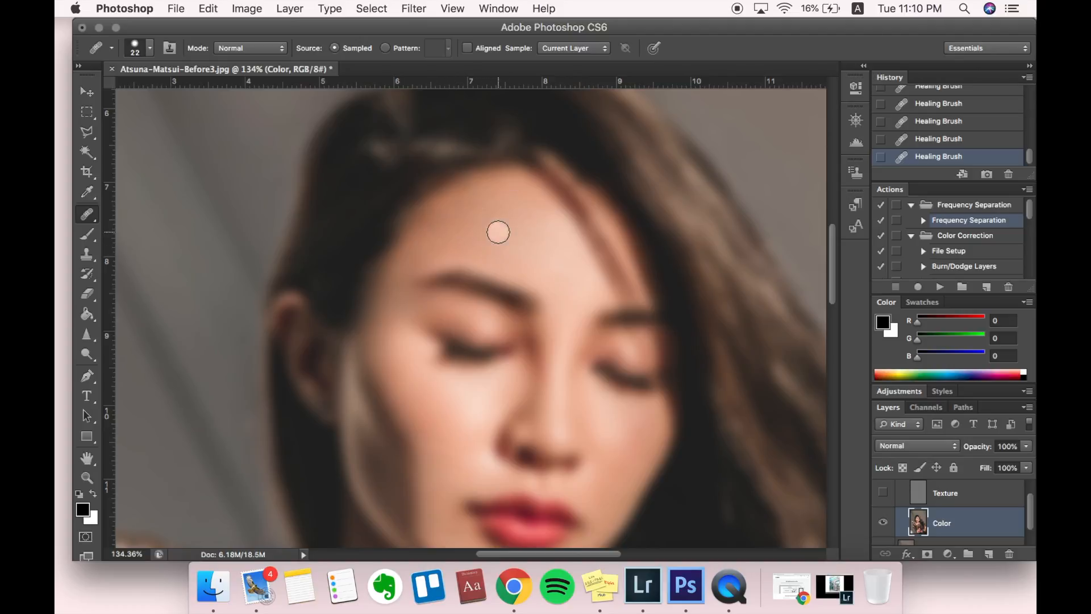
scroll(499, 231, "down", 8)
left_click(549, 290)
left_click(518, 331)
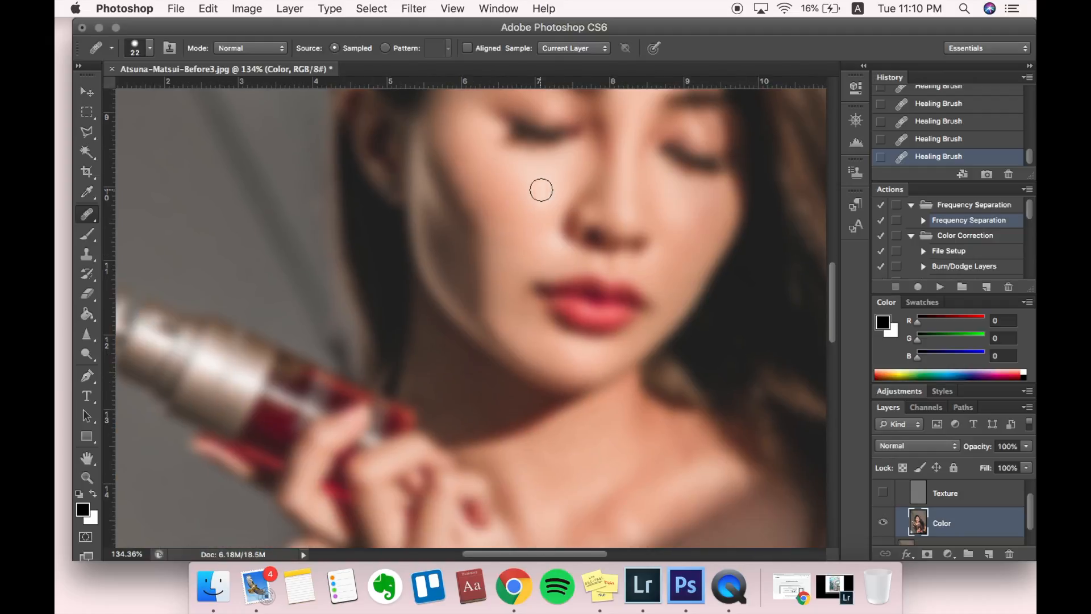
left_click(566, 209)
left_click(589, 305)
Step back several of the latest healing strokes in the history
left_click(882, 492)
left_click(933, 118)
scroll(932, 115, "up", 5)
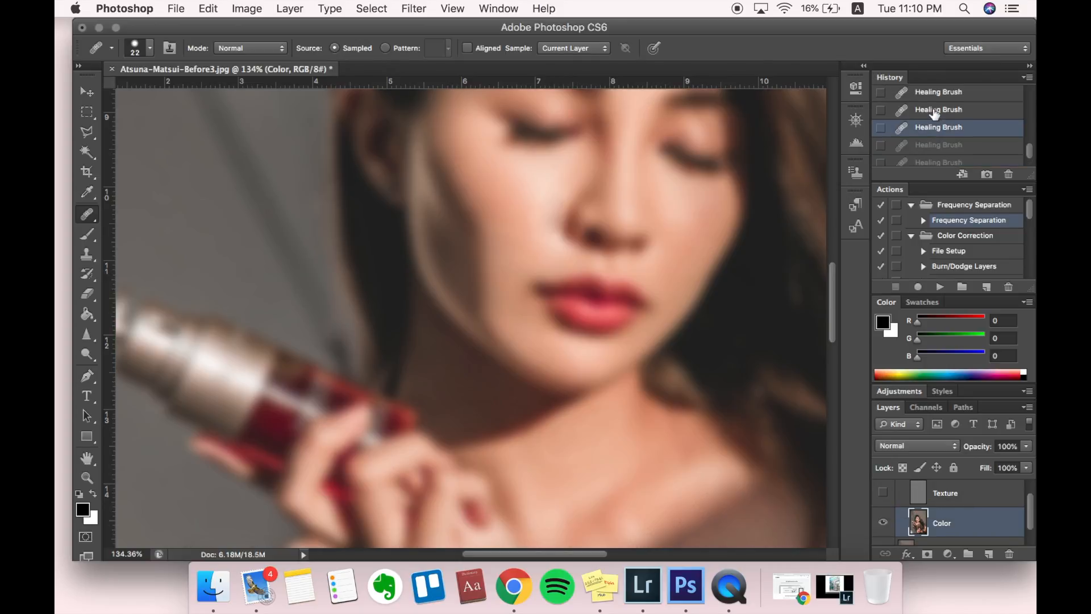
left_click(923, 106)
Set the Healing Brush size to 13 and even out the color on the cheek nearest the flowing hair
left_click(149, 49)
left_click_drag(112, 90, 106, 90)
left_click(686, 211)
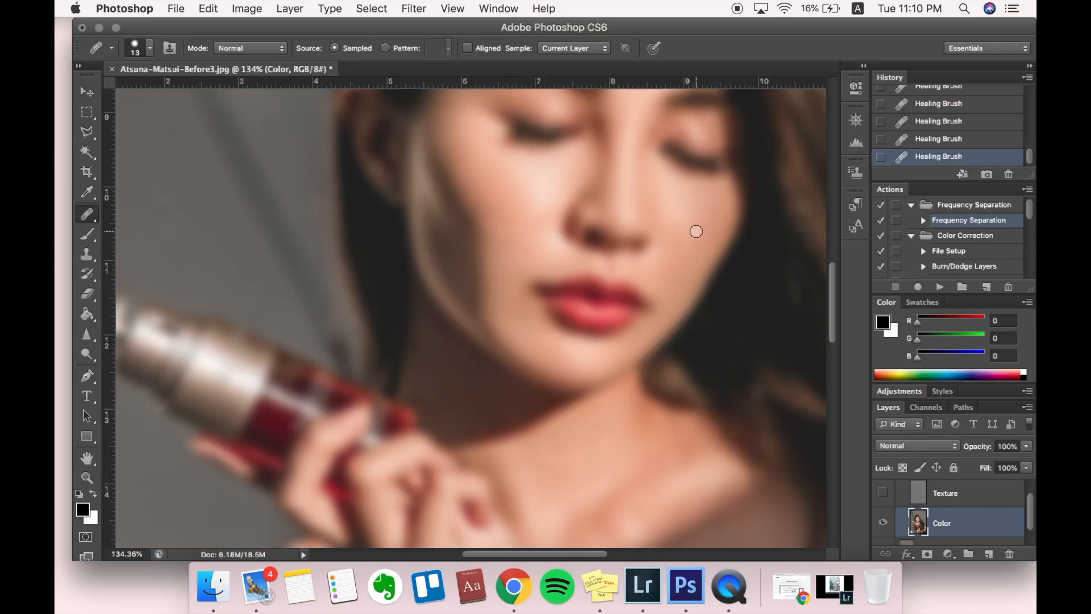
left_click(700, 237)
left_click(709, 226)
left_click(668, 251)
left_click(685, 243)
left_click(681, 266)
left_click(712, 232)
left_click(700, 245)
left_click(712, 226)
left_click(677, 251)
left_click(692, 243)
Smooth the shadowed skin above the hand resting on the lap on the Color layer
scroll(608, 246, "down", 10)
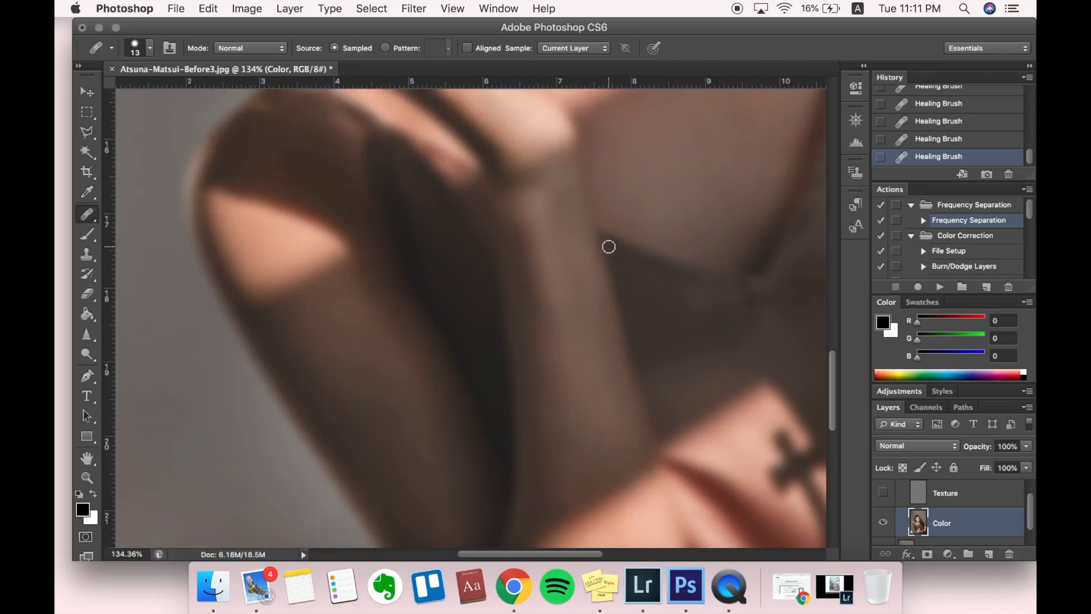
scroll(608, 246, "right", 8)
scroll(608, 246, "down", 4)
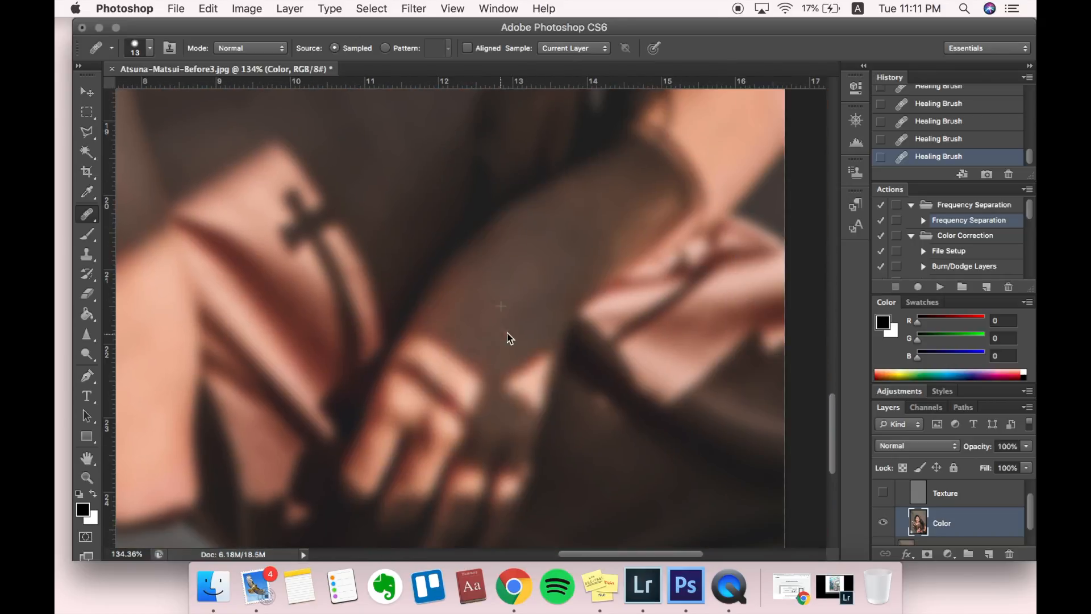
left_click(477, 328)
scroll(533, 261, "up", 10)
scroll(533, 261, "down", 5)
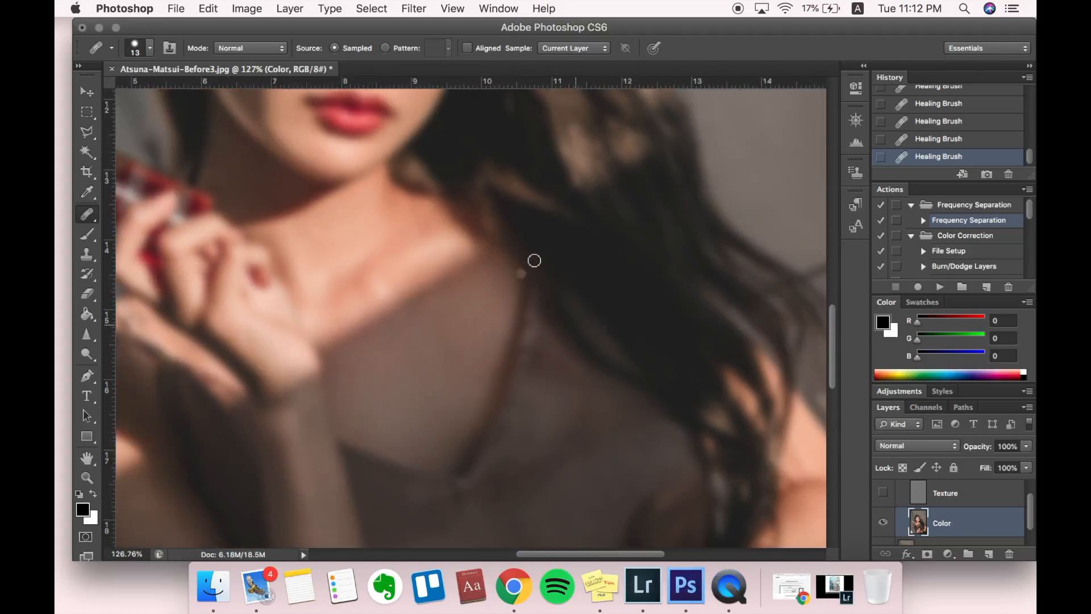
Heal the uneven color on the lower cheek beside the mouth on the side nearest the bottle
scroll(544, 250, "up", 5)
left_click(554, 240)
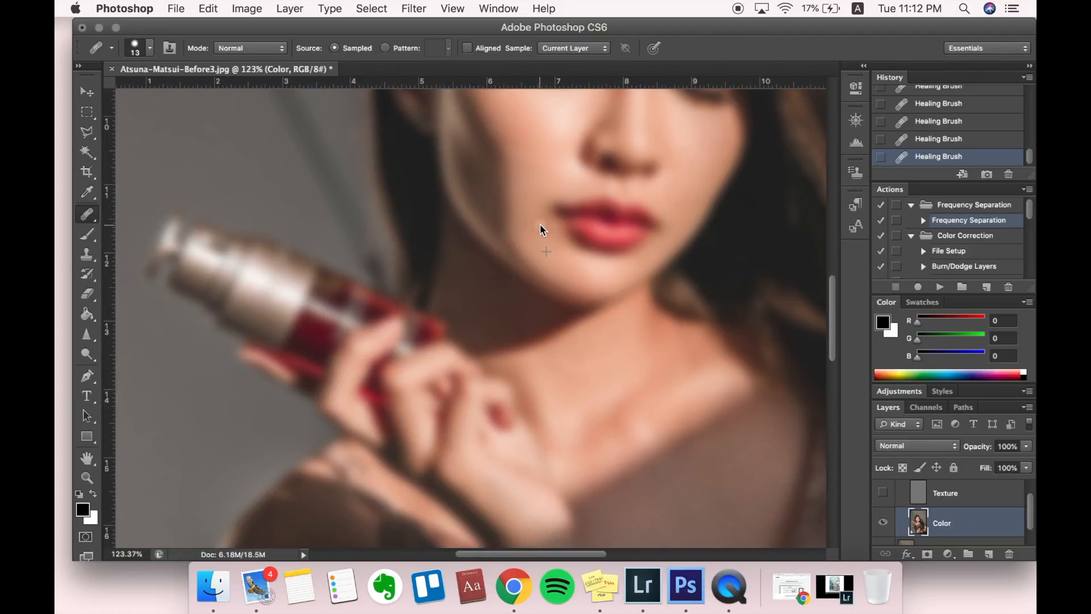
left_click(544, 220)
left_click(527, 208)
left_click(537, 183)
scroll(559, 170, "up", 3)
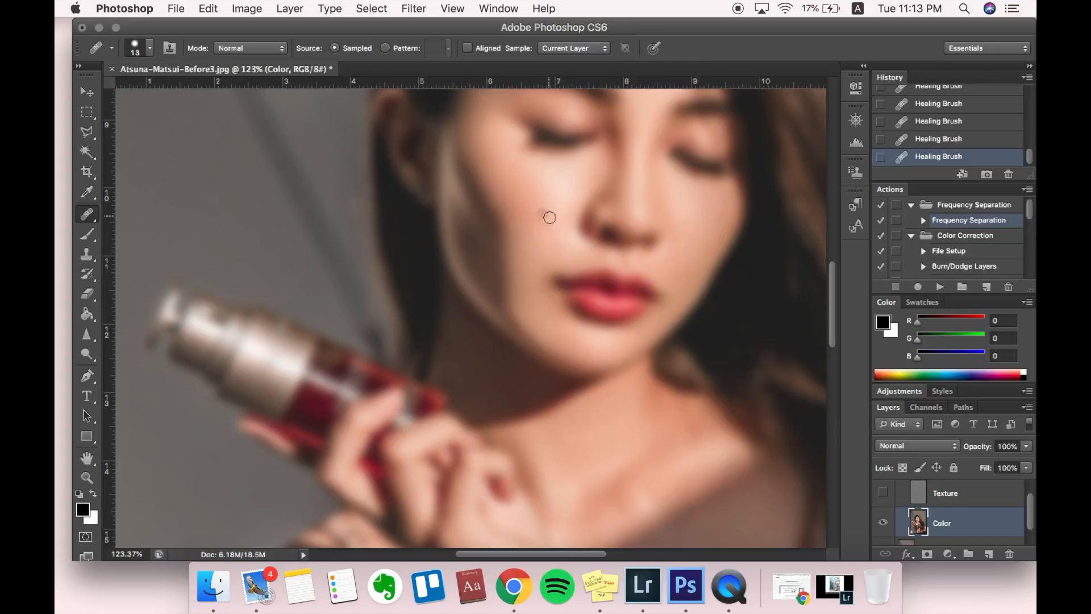
scroll(556, 205, "down", 2)
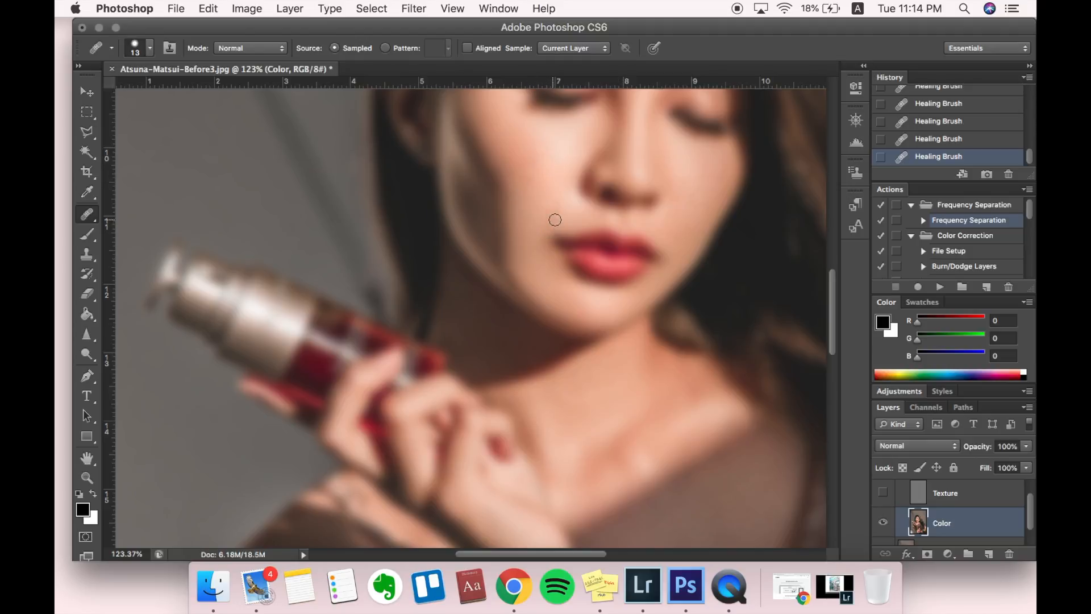
left_click(530, 176)
scroll(540, 164, "up", 5)
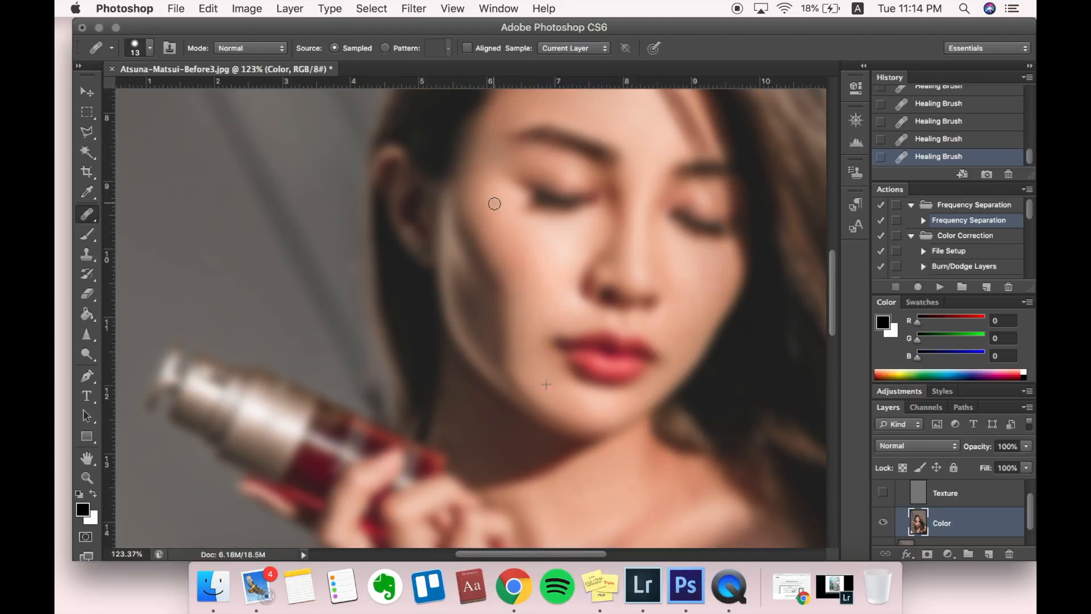
Turn the Texture layer's visibility back on and review the retouched skin from the face down to the hands
scroll(495, 203, "down", 4)
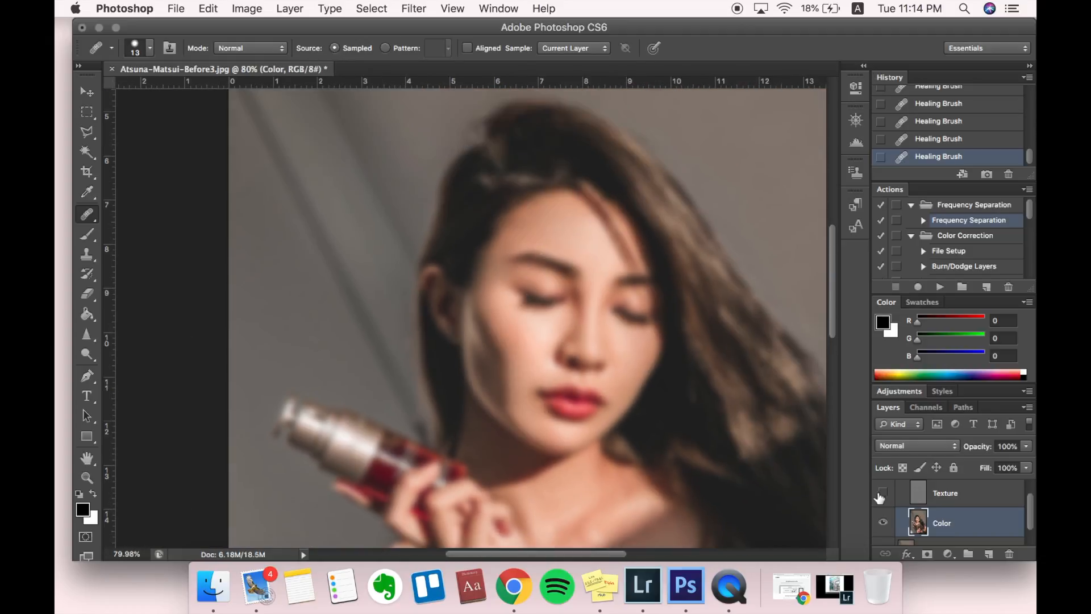
left_click(882, 494)
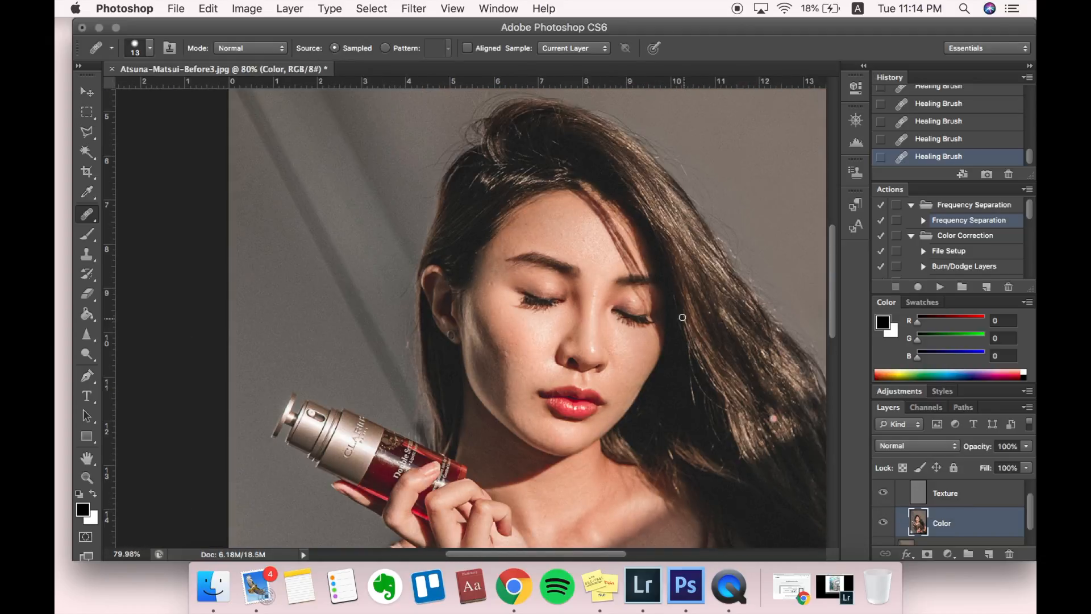
scroll(708, 306, "down", 10)
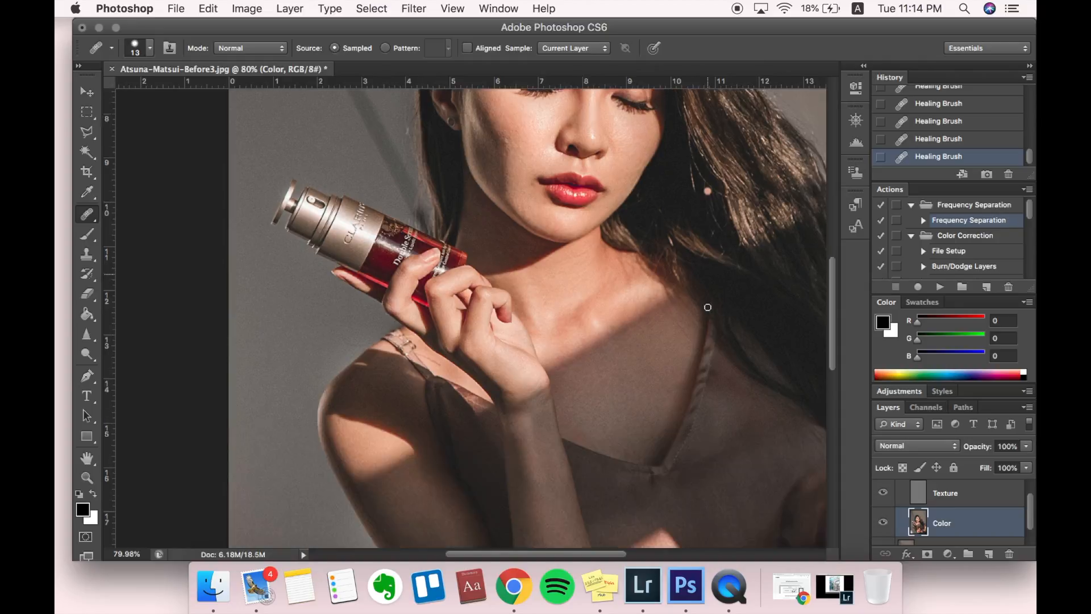
scroll(708, 307, "down", 2)
scroll(707, 307, "up", 6)
scroll(707, 308, "down", 15)
scroll(707, 307, "right", 6)
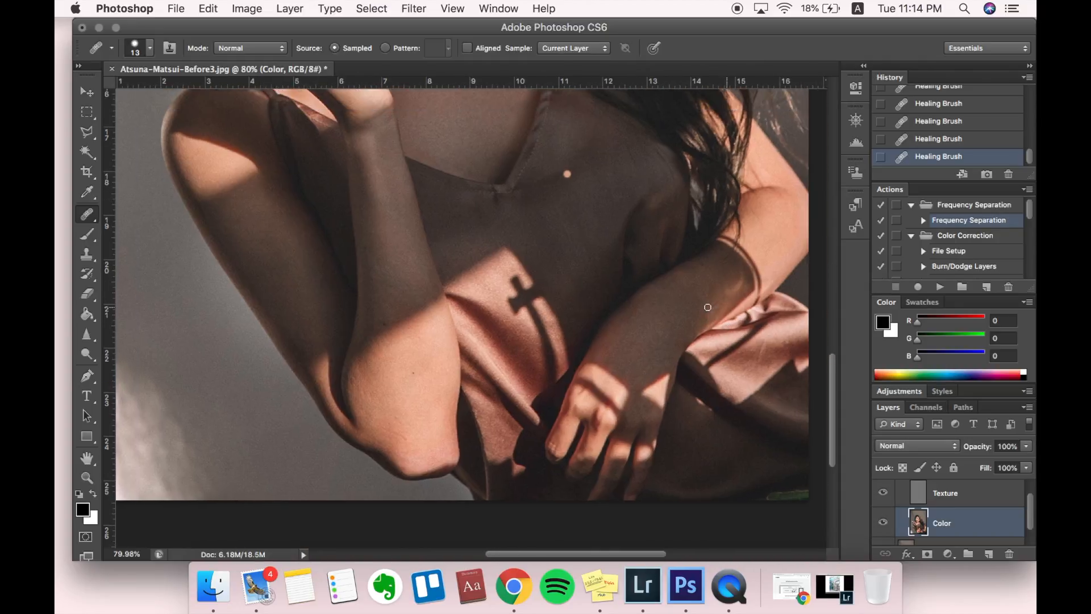
scroll(707, 307, "up", 4)
scroll(707, 307, "left", 2)
scroll(707, 307, "up", 17)
scroll(707, 307, "left", 4)
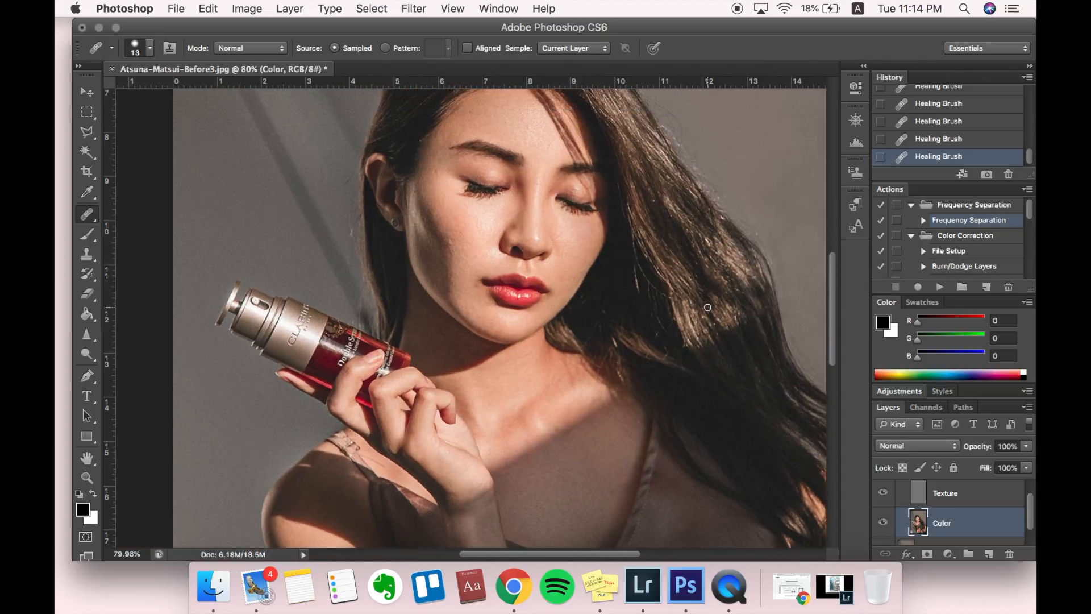
scroll(583, 181, "up", 3)
scroll(583, 179, "up", 6)
scroll(583, 179, "left", 4)
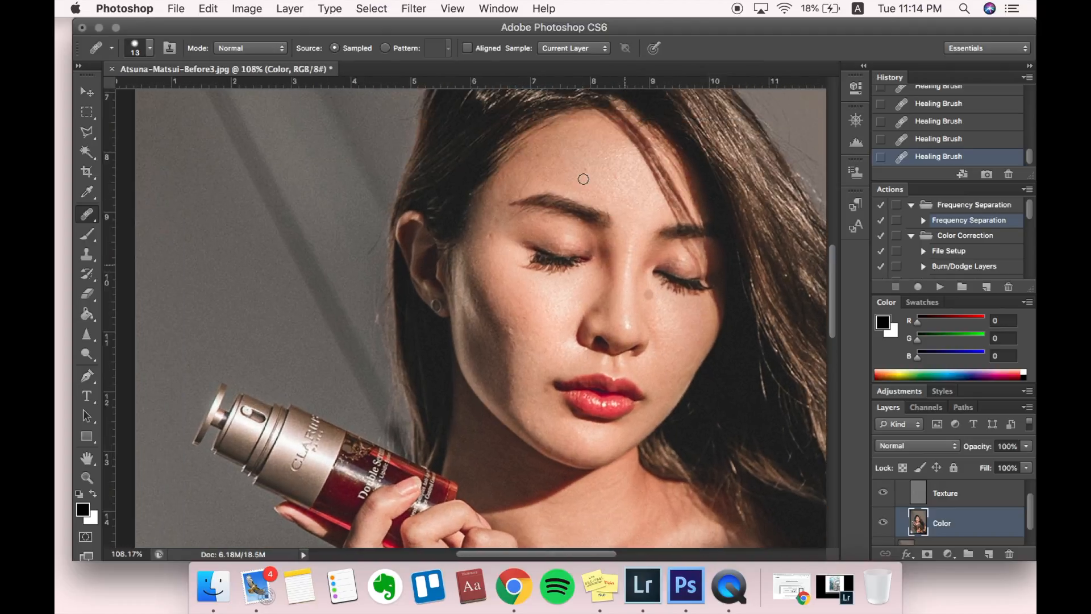
left_click(586, 195)
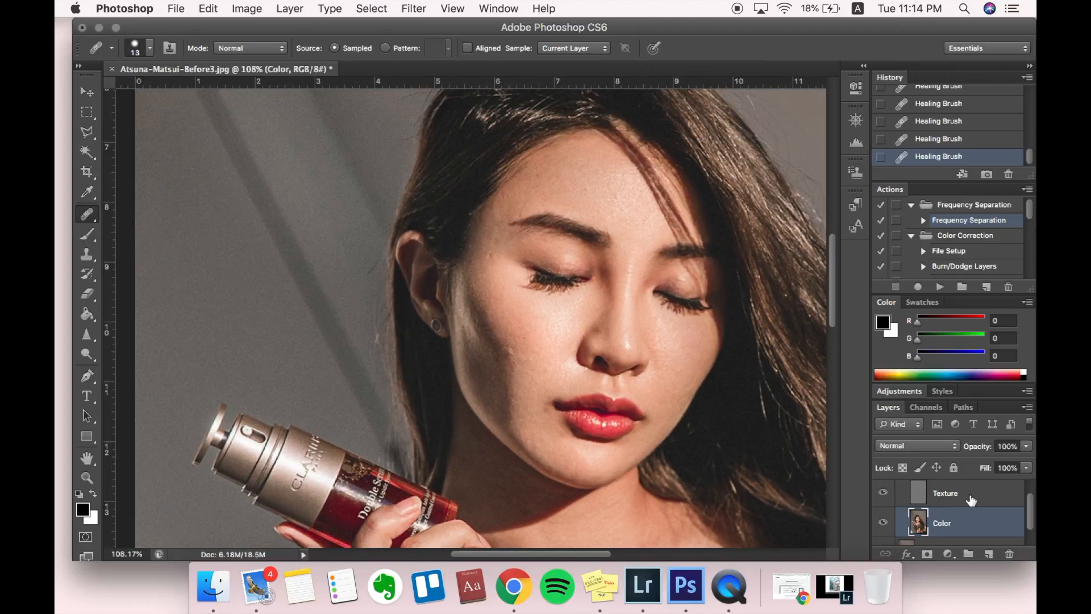
Select the Texture layer, sample clean skin and heal the blemishes and pores across the forehead
scroll(511, 294, "up", 2)
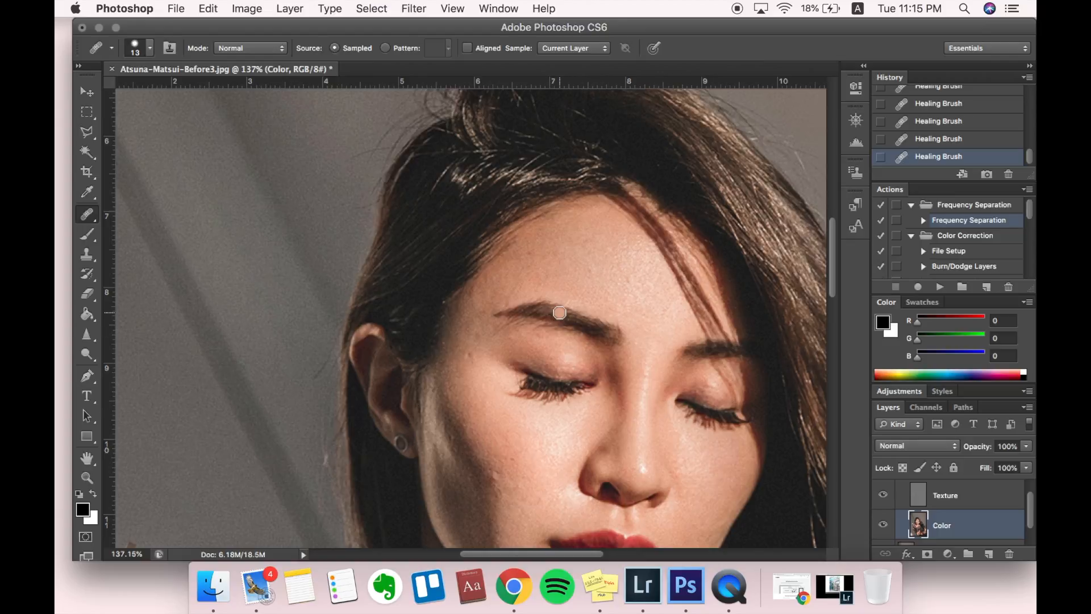
scroll(560, 312, "up", 1)
scroll(560, 313, "down", 5)
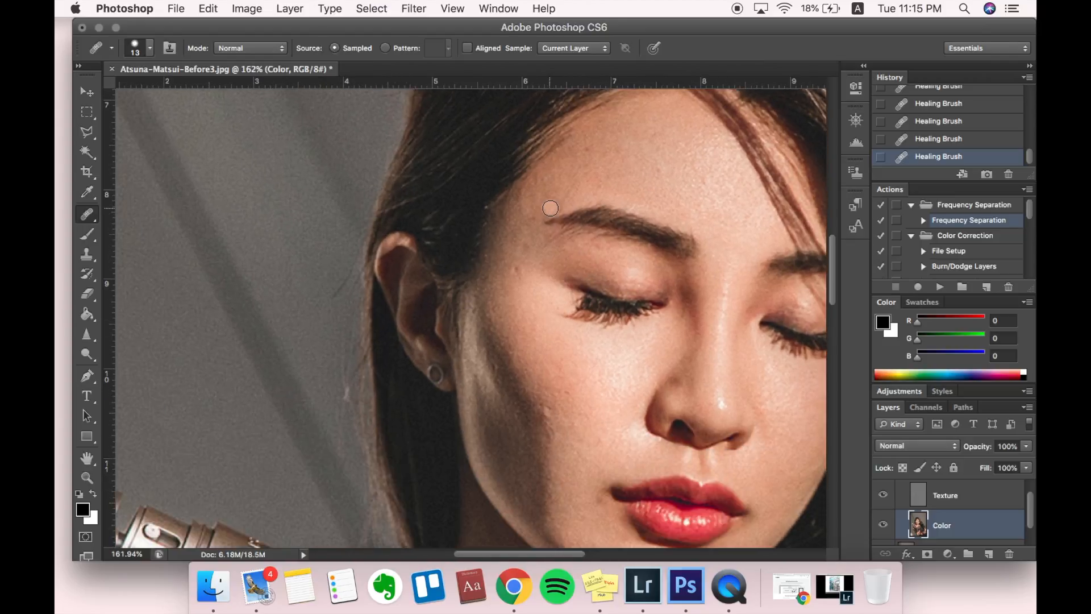
left_click(949, 497)
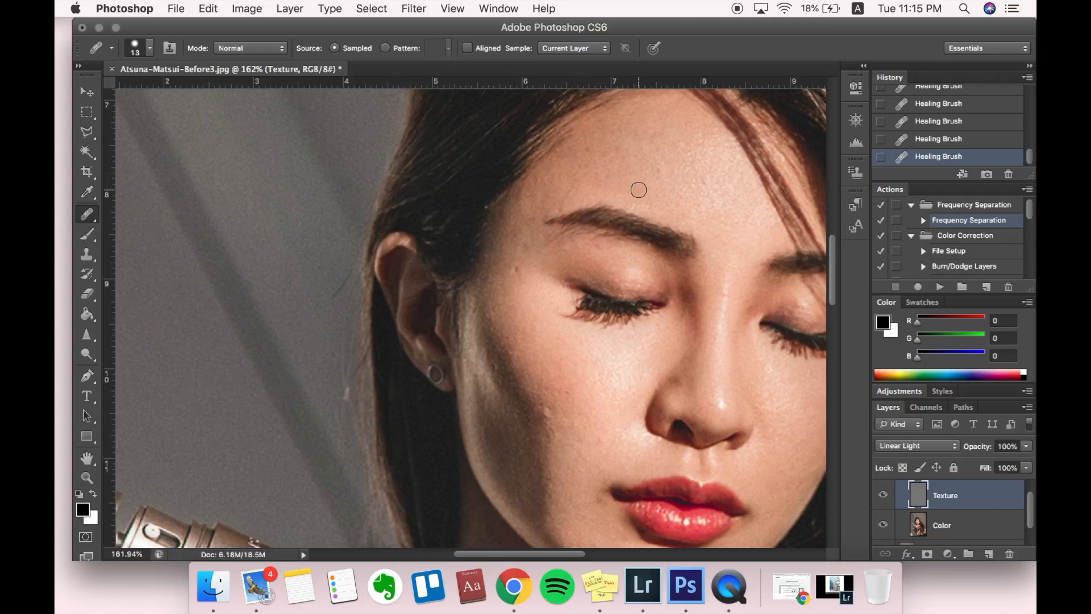
left_click(584, 155, "alt")
left_click(608, 151)
left_click(621, 149)
left_click(660, 175)
left_click(656, 166)
left_click(653, 130)
left_click(696, 174)
left_click(703, 177)
left_click(691, 186)
left_click(699, 180)
left_click(694, 156)
left_click(638, 168)
left_click(623, 127)
left_click(569, 186)
Heal the skin texture at the temple beside the outer end of the eyebrow
scroll(554, 319, "left", 2)
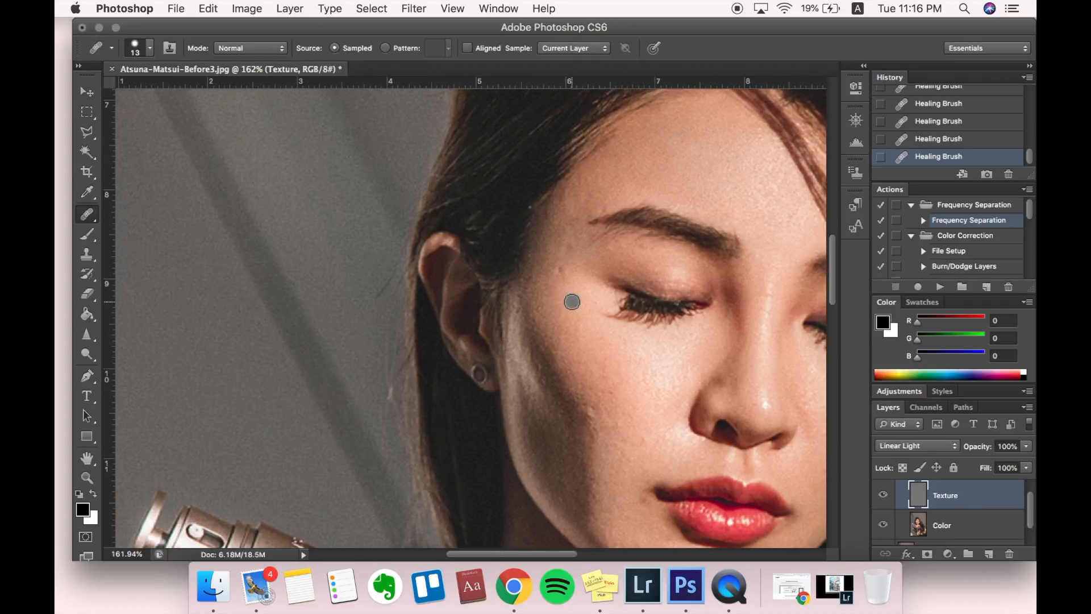
left_click(561, 242)
left_click_drag(578, 216, 580, 188)
Sample clean cheek skin and heal the bumps on the outer cheek along the shadow edge on the Texture layer
scroll(631, 165, "down", 5)
left_click(593, 229, "alt")
left_click(591, 275)
left_click(611, 256)
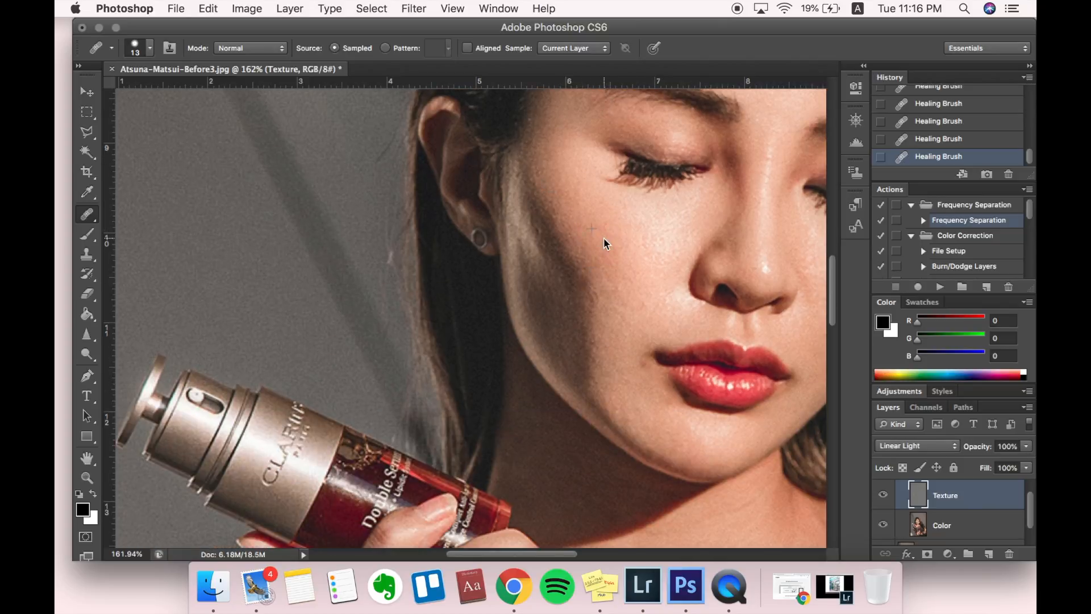
left_click(604, 225)
left_click(590, 263)
left_click(589, 228)
left_click(582, 226)
left_click(565, 191)
left_click(581, 195)
left_click(600, 274)
left_click(589, 273)
left_click(592, 270)
Heal the rough texture on the cheek between the nose and the shadow edge
left_click(618, 304)
left_click(608, 302)
left_click(601, 298)
left_click(617, 290)
left_click(624, 297)
left_click(638, 299)
left_click(644, 304)
left_click(630, 318)
left_click(622, 310)
left_click(624, 306)
scroll(602, 203, "down", 2)
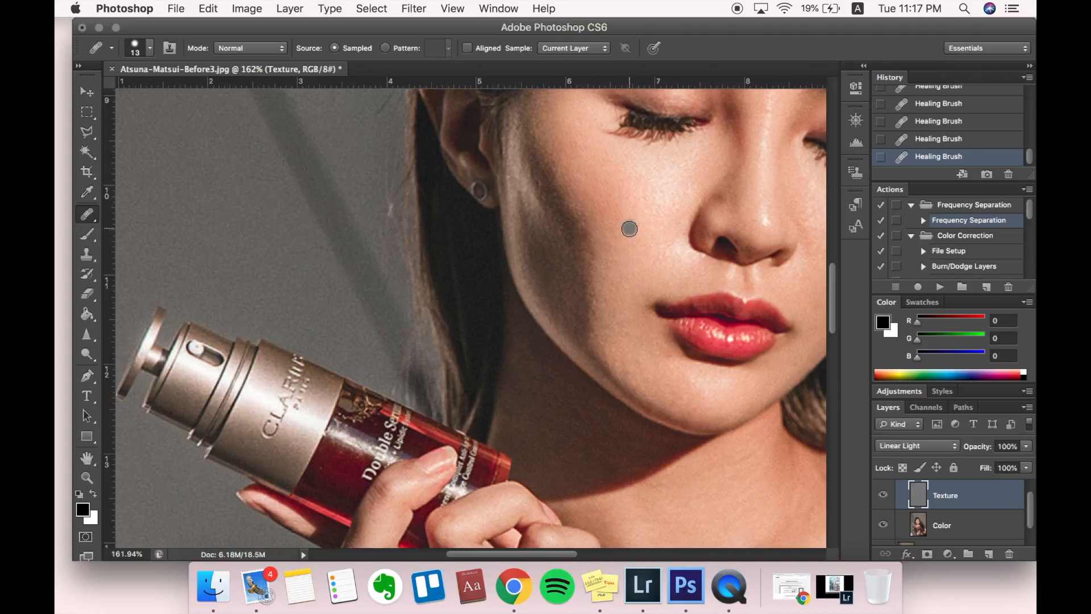
left_click(612, 252)
left_click(642, 196)
Heal the skin texture beside the nose and on the cheek nearest the flowing hair
scroll(596, 255, "up", 3)
scroll(597, 256, "right", 4)
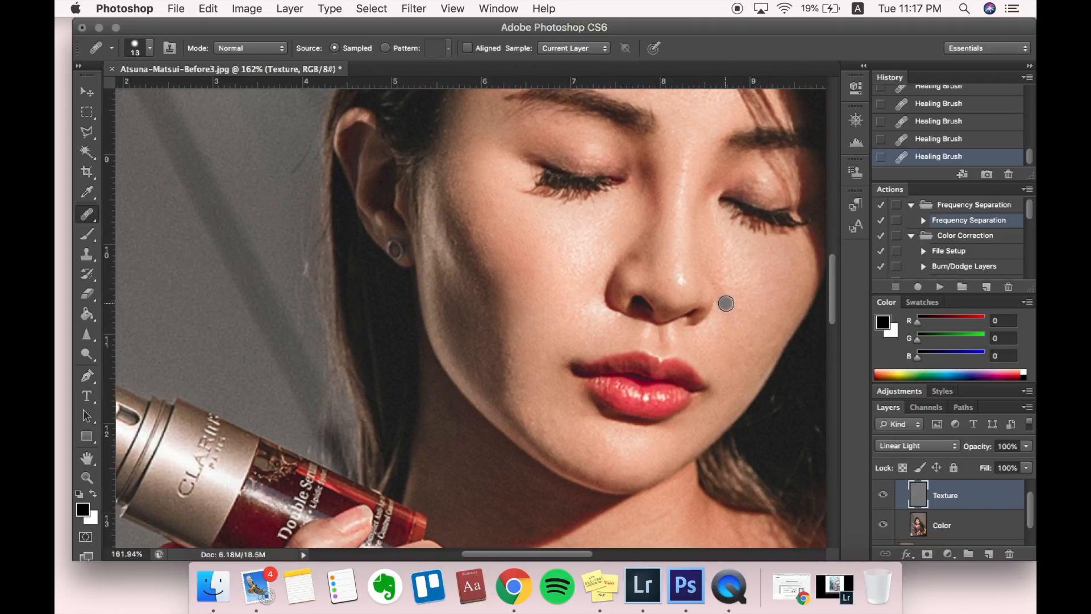
left_click(730, 273)
left_click(721, 234)
left_click(728, 277)
left_click(723, 242)
left_click(713, 224)
left_click(727, 278)
left_click(716, 232)
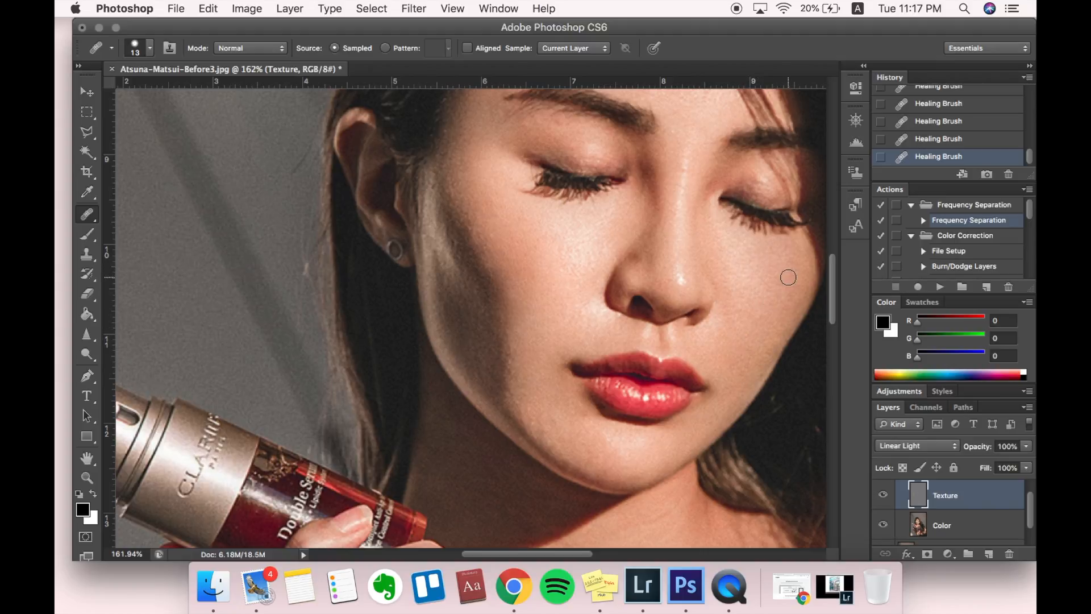
left_click(740, 329)
left_click(745, 291)
left_click(764, 302)
Heal small texture spots on the cheek near the mouth corner, above the upper lip and on the chin
left_click(536, 313)
left_click(549, 339)
left_click(551, 334)
left_click(639, 347)
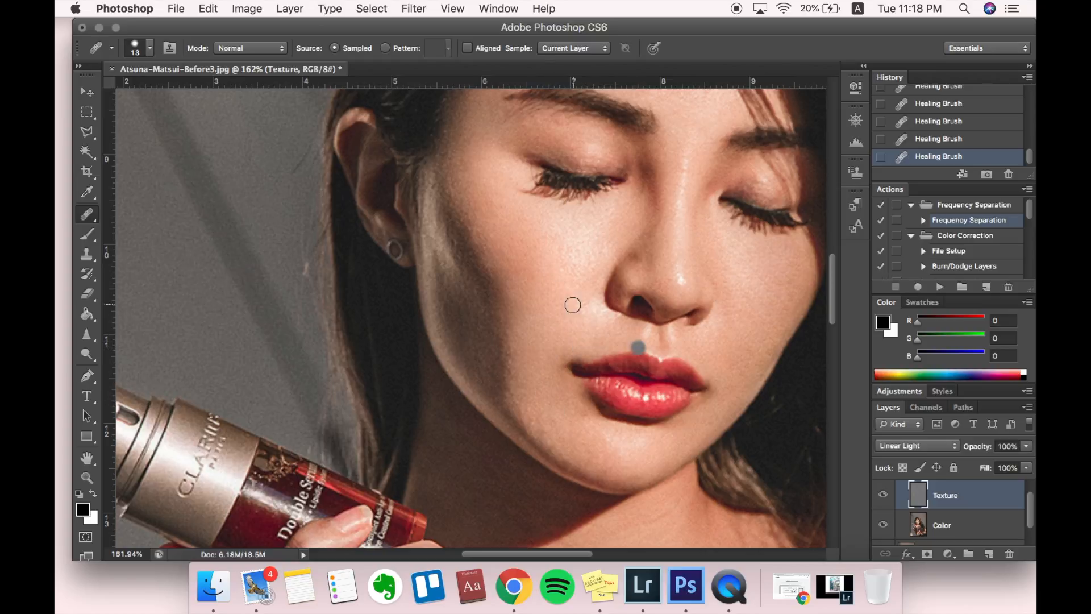
left_click(590, 454)
left_click(665, 451)
Heal the lines and spots on the lit neck and the shadowed throat on the Texture layer
scroll(679, 442, "down", 5)
left_click(673, 415)
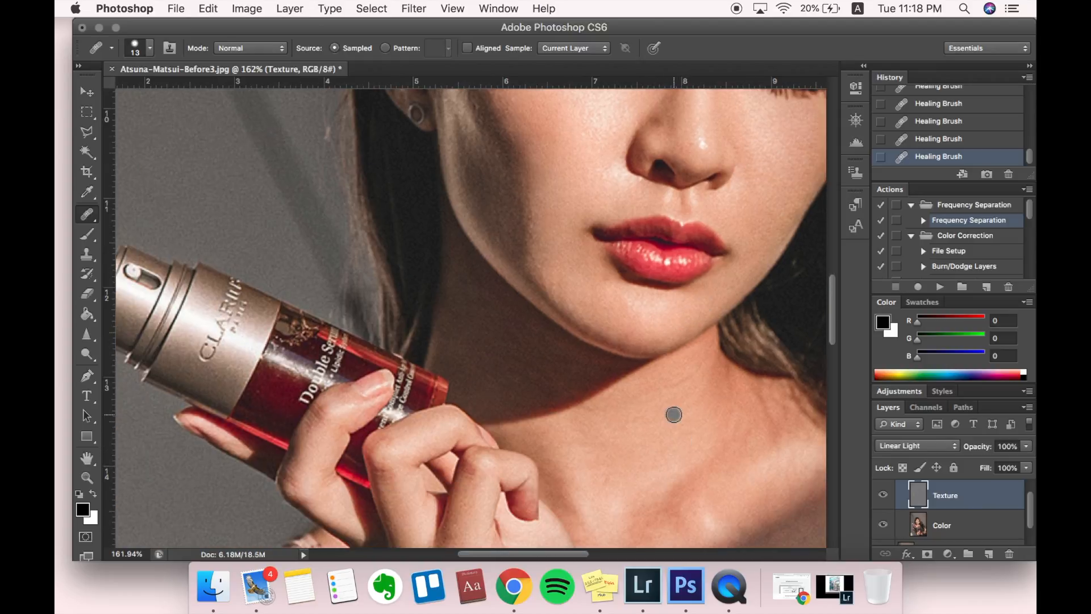
scroll(596, 376, "down", 4)
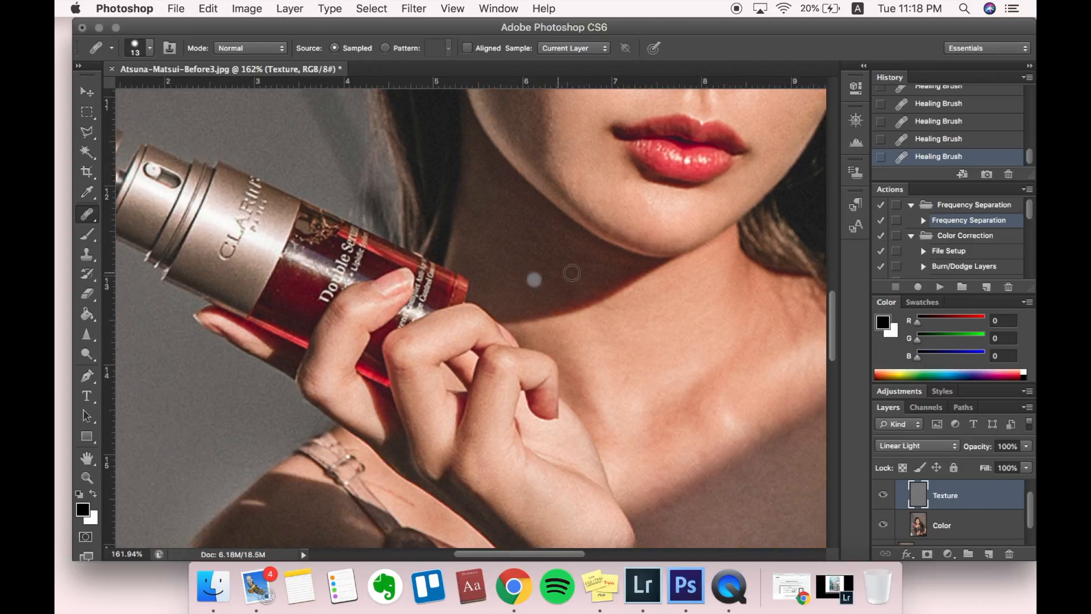
left_click(537, 267)
left_click(579, 285)
Sample clean skin again and heal a remaining texture spot on the lower face
scroll(579, 285, "up", 10)
scroll(579, 286, "down", 4)
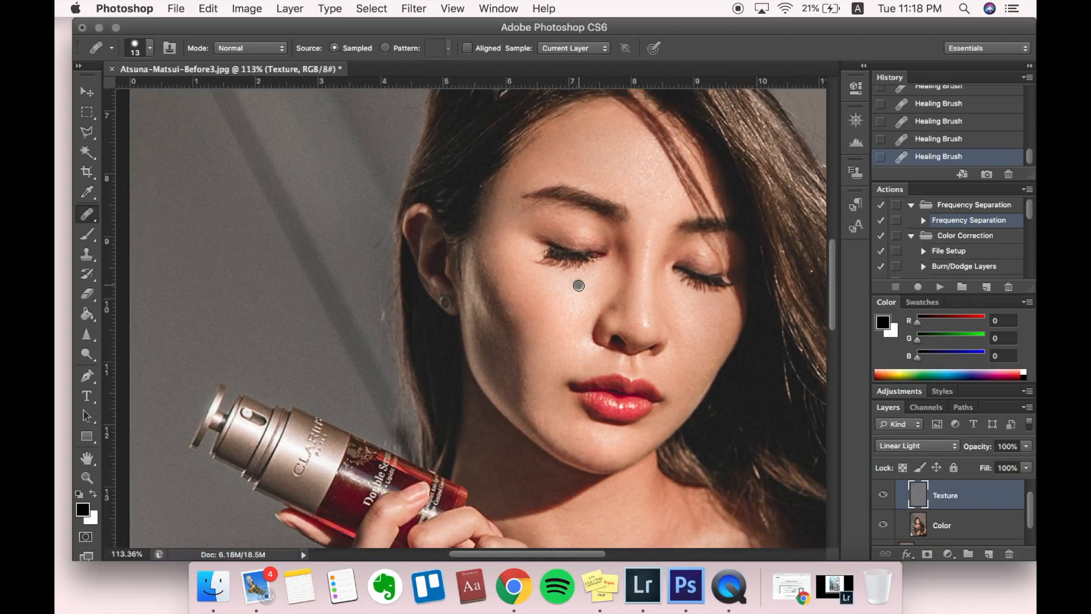
scroll(579, 286, "down", 2)
scroll(581, 283, "up", 4)
left_click(598, 381, "alt")
left_click(622, 382)
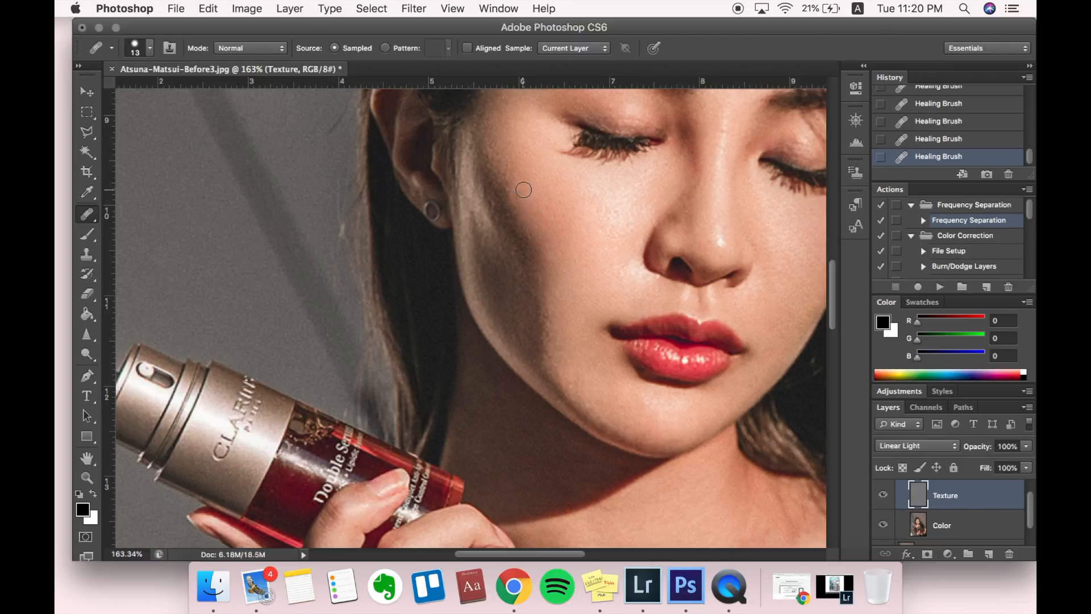
Reduce the Healing Brush size to 4 px and heal the fine texture spots on the eyelid beneath the eyebrow
scroll(556, 212, "down", 5)
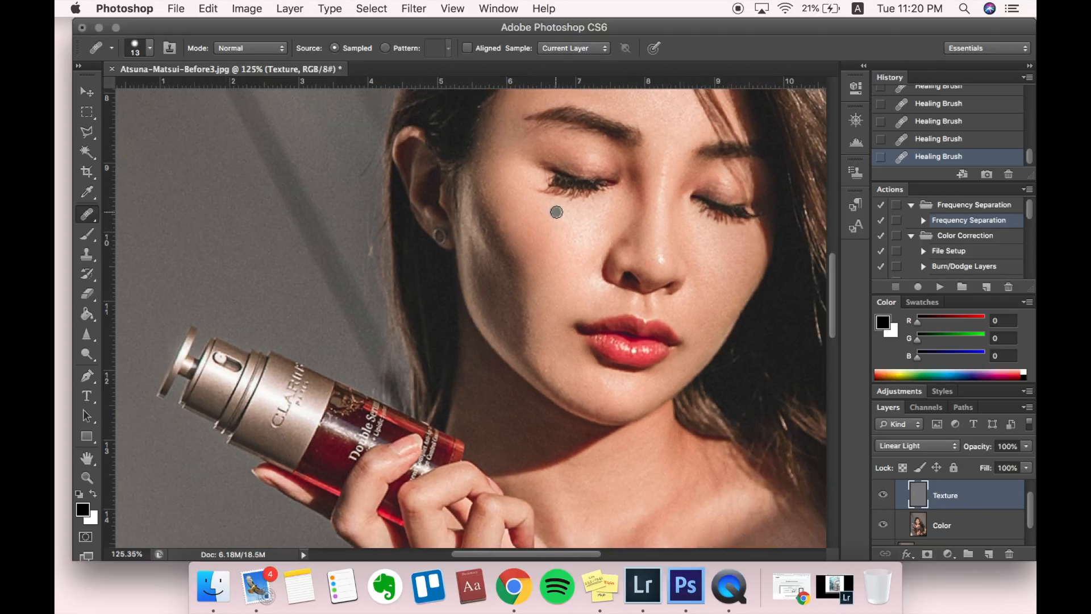
scroll(556, 214, "up", 5)
scroll(734, 220, "up", 3)
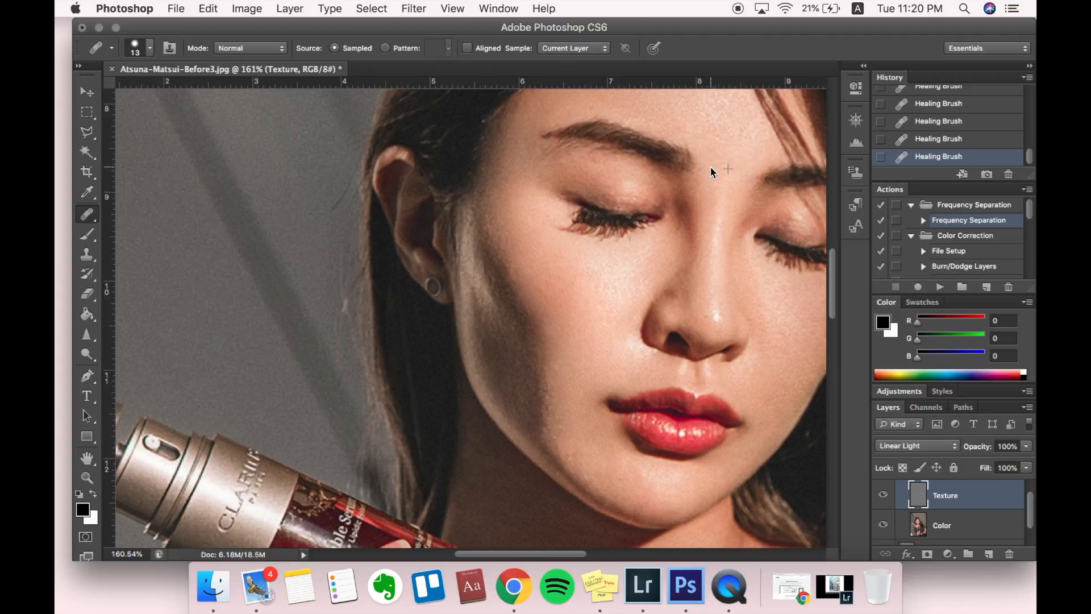
scroll(733, 233, "up", 3)
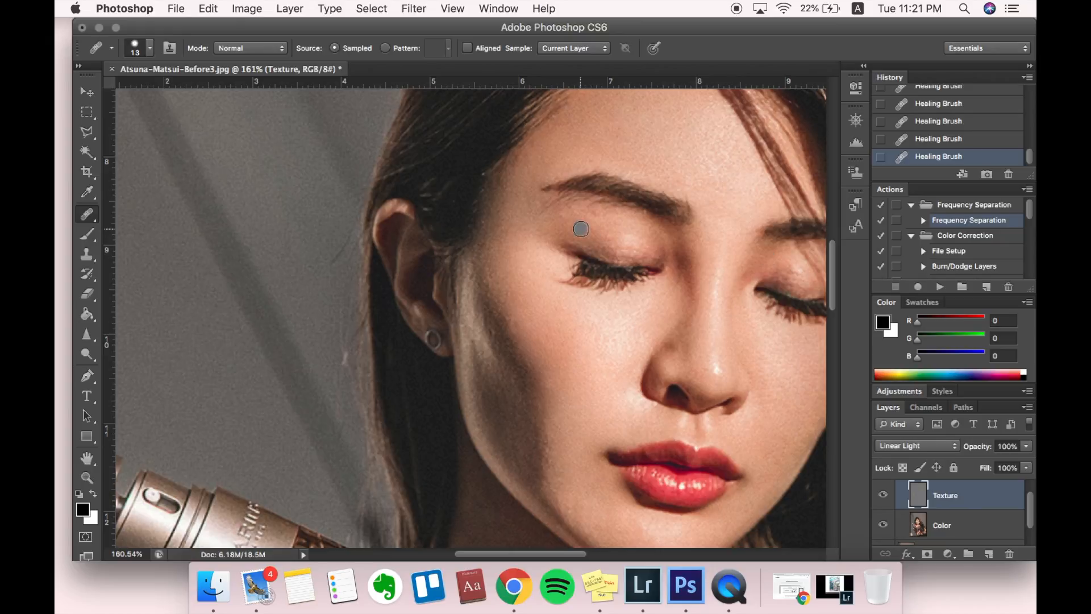
key("super+equal")
left_click(150, 48)
left_click_drag(104, 88, 101, 88)
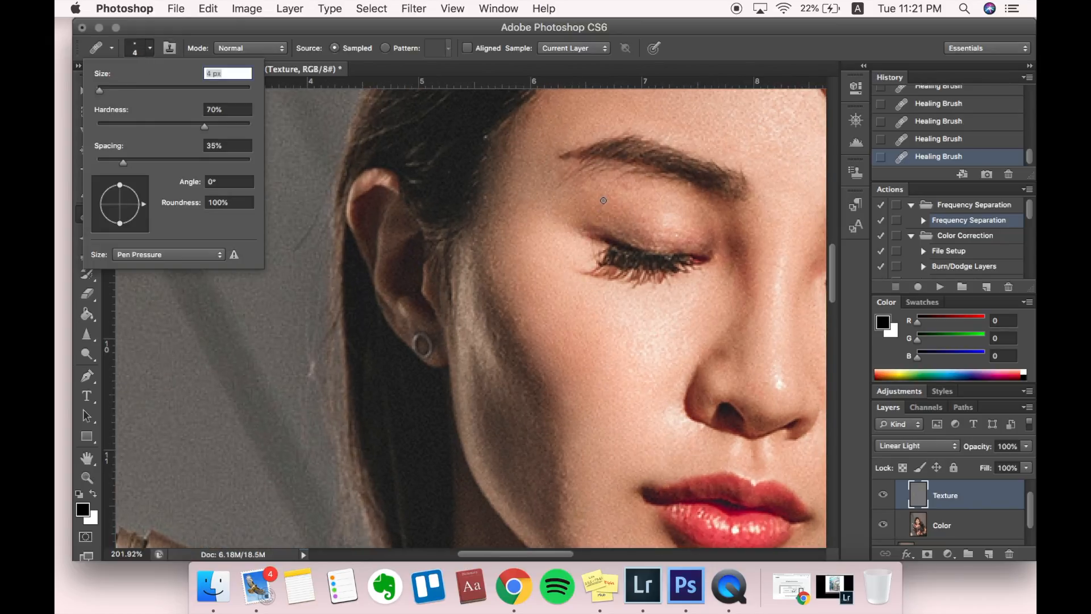
left_click(610, 186)
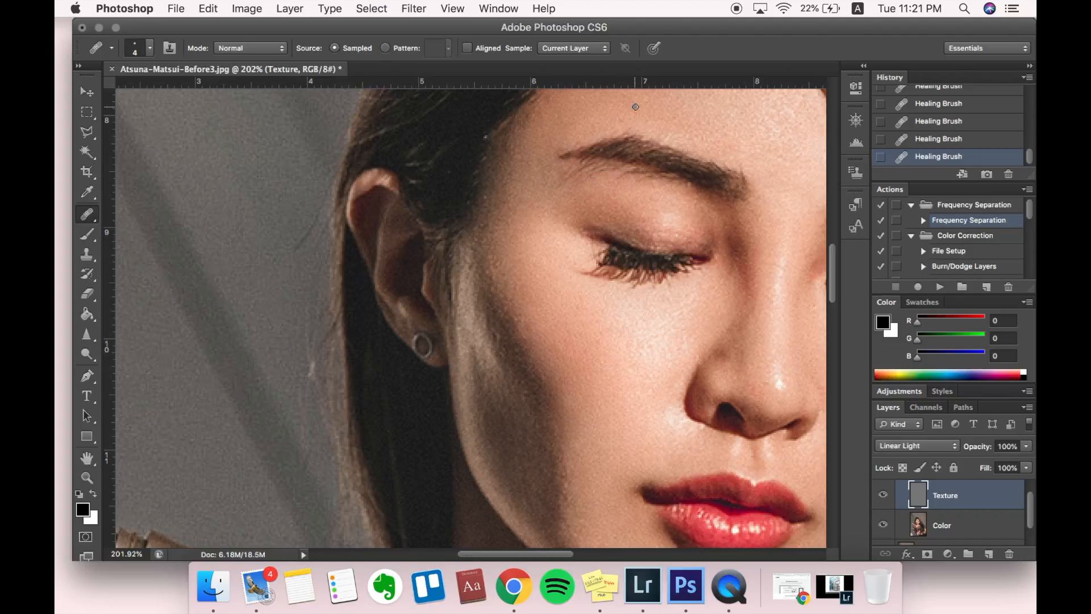
scroll(635, 107, "up", 2)
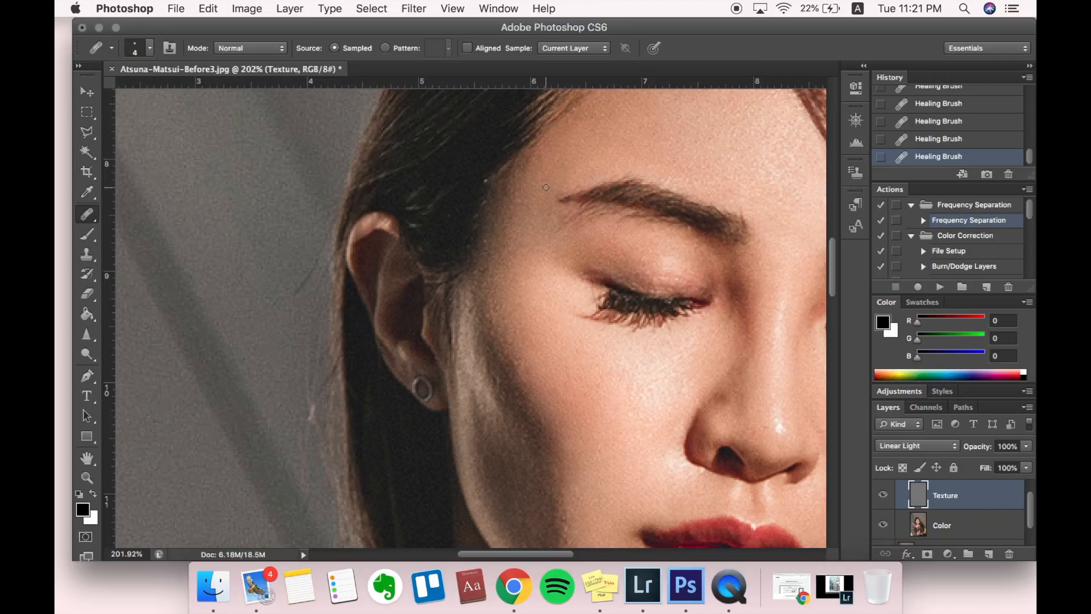
Enlarge the Healing Brush to 8 px and heal the light spot on the shadowed wrist above the lower hand
scroll(558, 163, "down", 20)
scroll(558, 164, "right", 10)
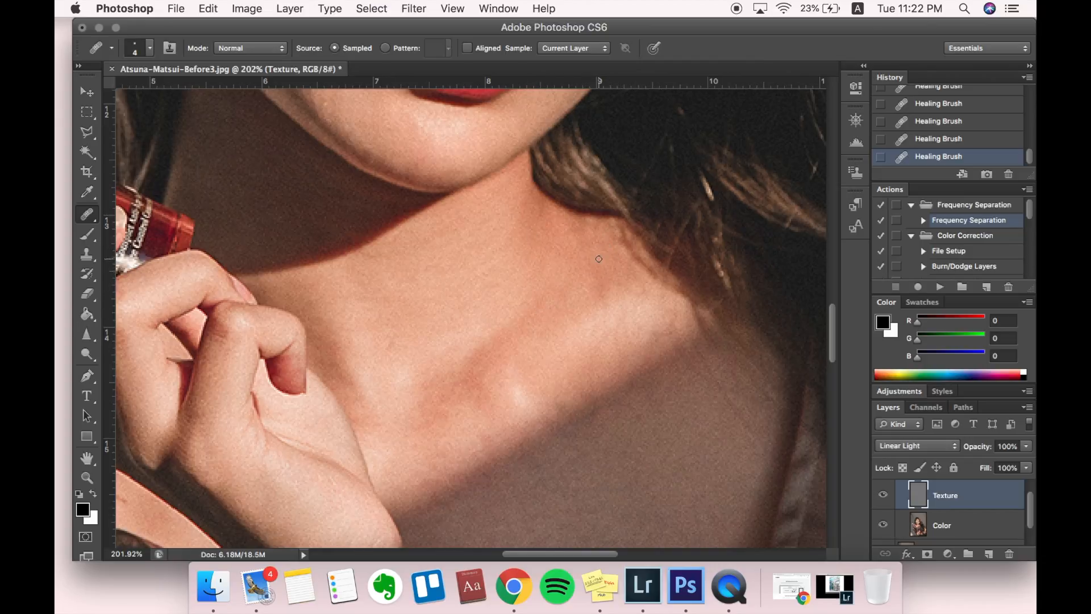
scroll(570, 298, "down", 15)
scroll(570, 298, "right", 8)
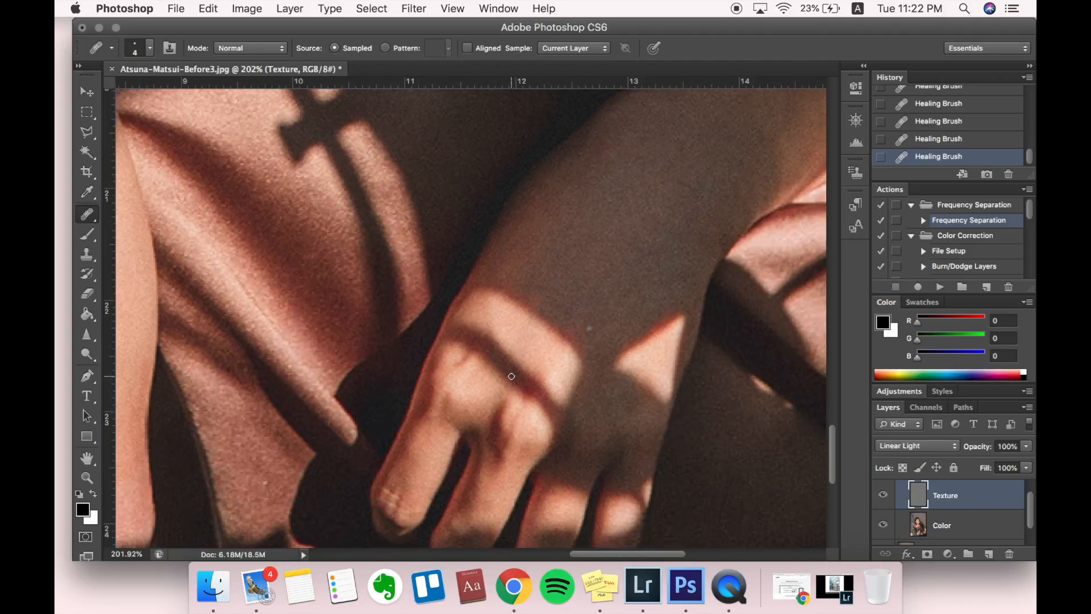
left_click(150, 48)
left_click(112, 94)
left_click(592, 217)
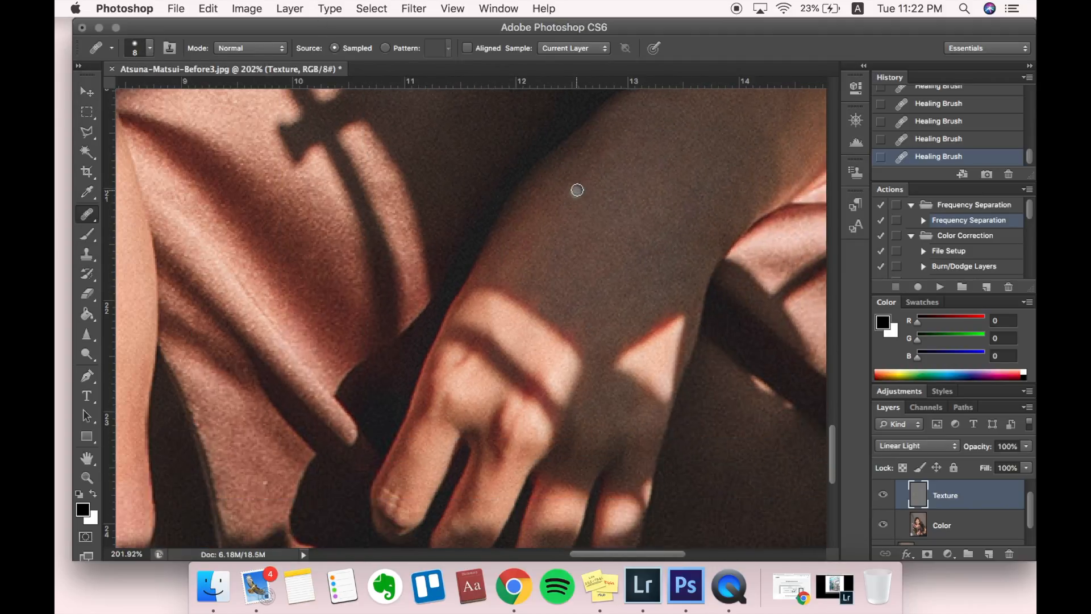
Sample clean skin on the shadowed forearm and heal the small spots farther up the arm on the Texture layer
left_click(629, 120, "alt")
scroll(646, 134, "up", 2)
scroll(646, 134, "right", 1)
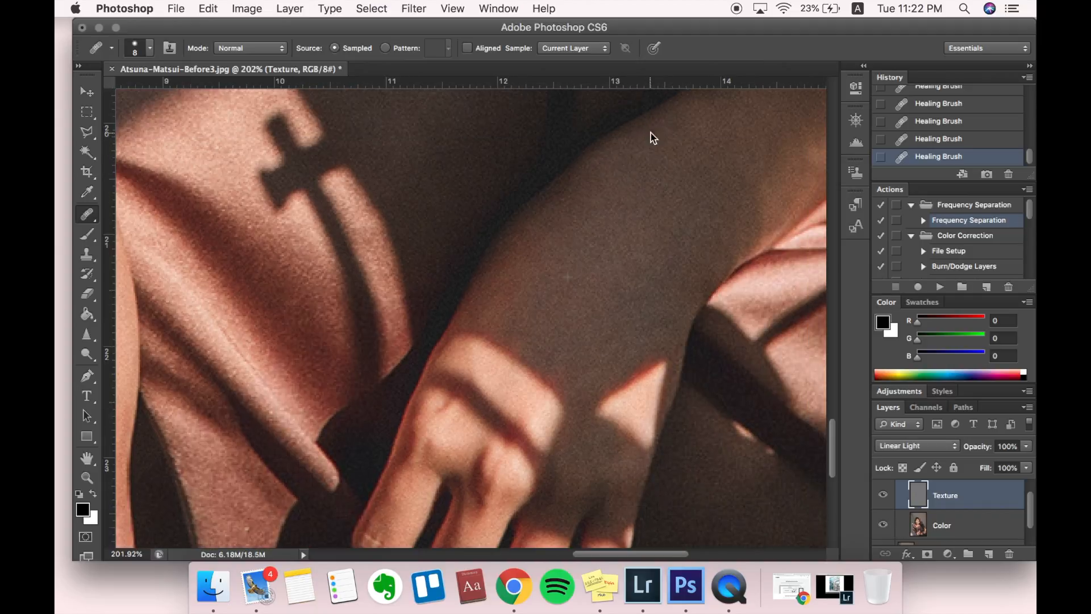
scroll(695, 125, "up", 2)
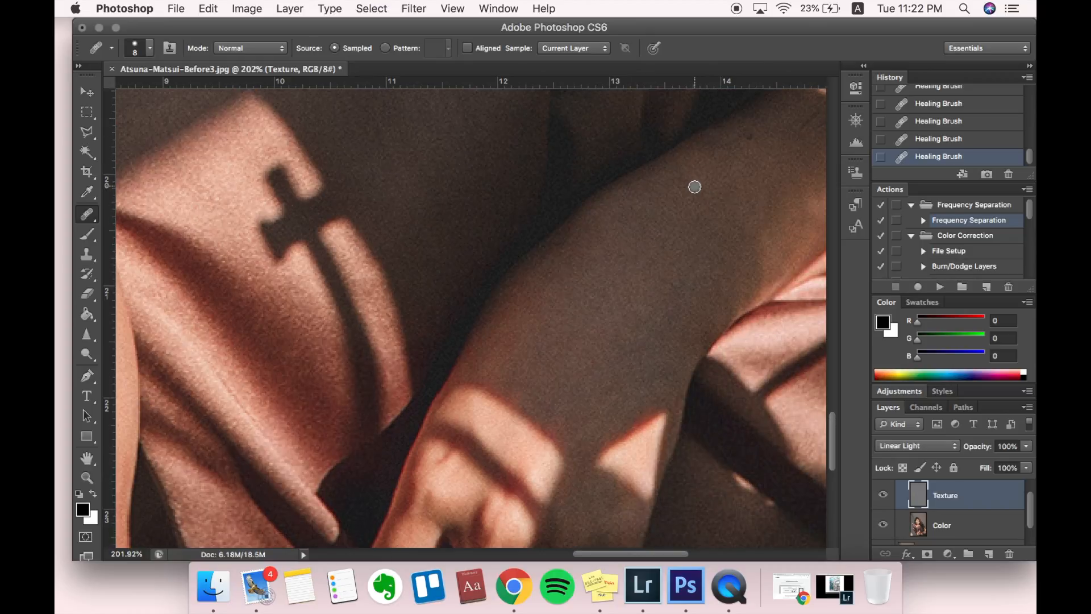
left_click(695, 187)
scroll(670, 230, "down", 1)
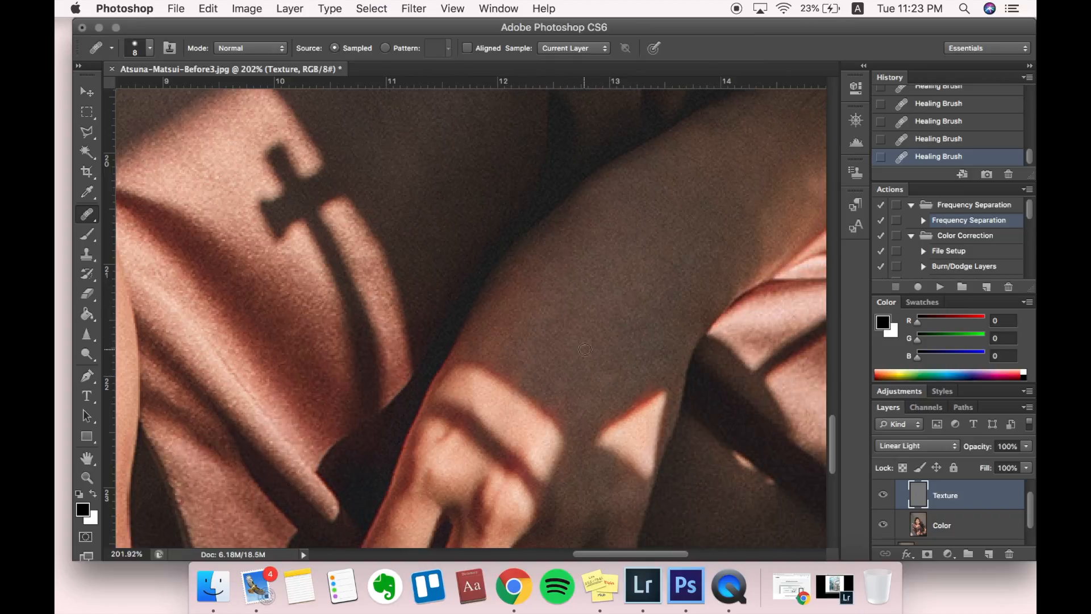
Heal the remaining texture marks along the shadowed forearm and wrist, down to the lit patch on the hand
scroll(620, 297, "down", 5)
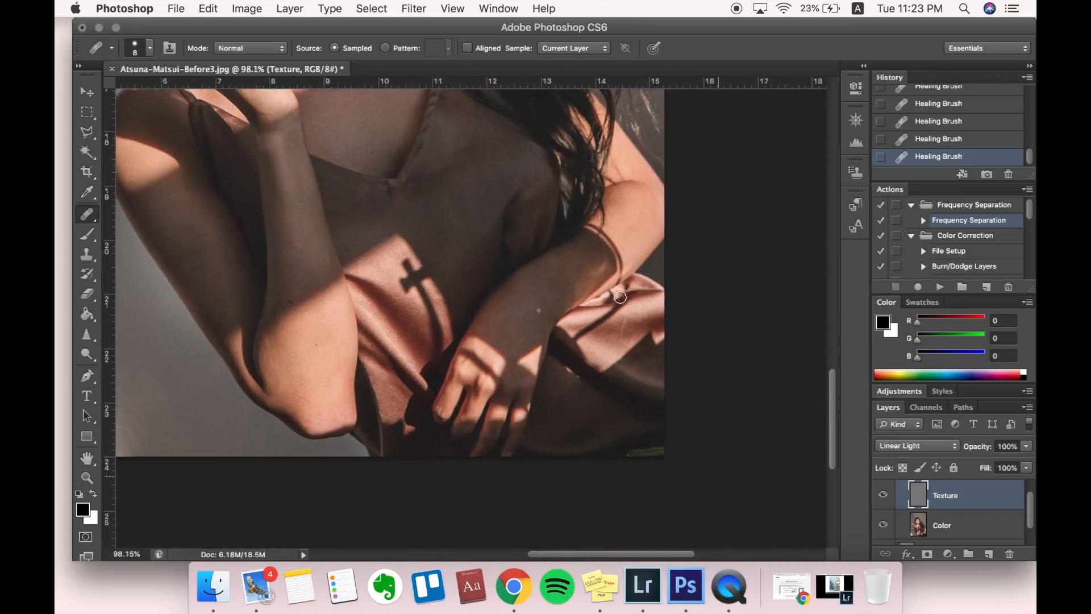
scroll(619, 297, "up", 4)
scroll(619, 297, "up", 2)
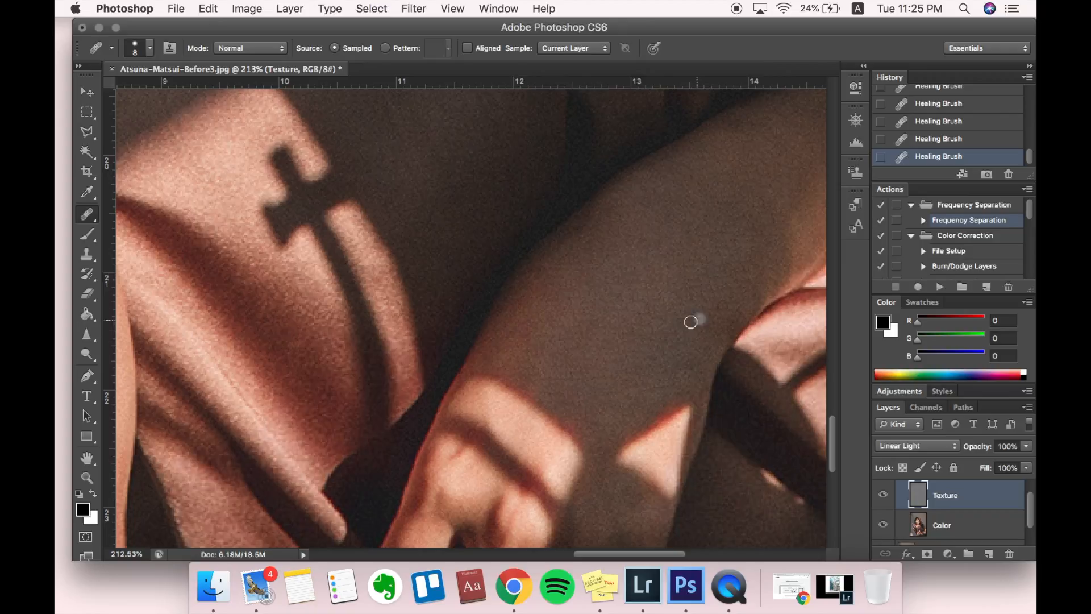
left_click(728, 282)
scroll(653, 284, "up", 2)
left_click(640, 332)
scroll(666, 296, "down", 3)
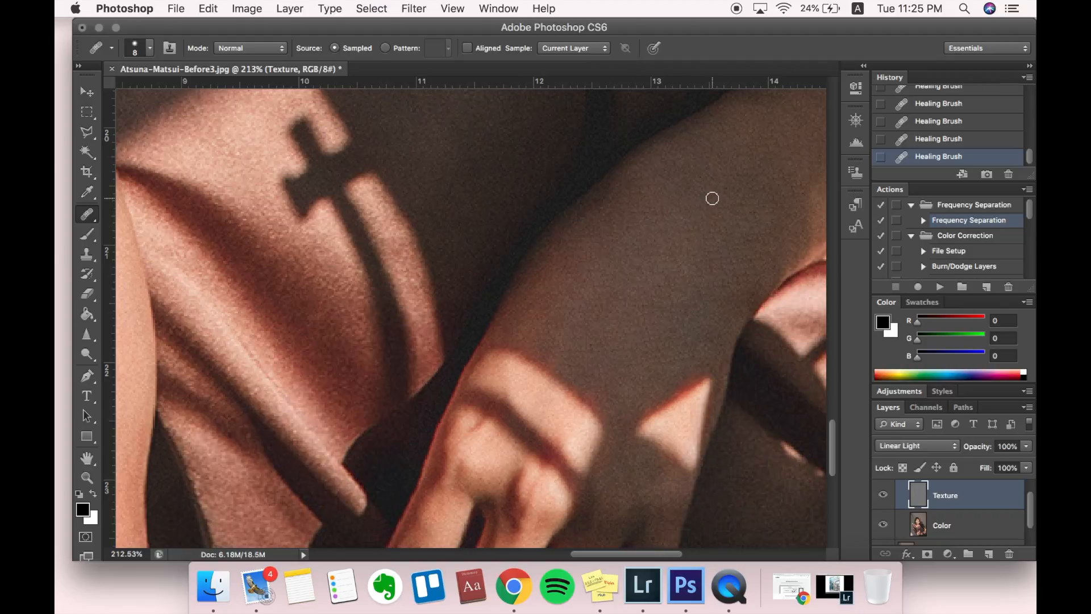
left_click(697, 353)
left_click(703, 335)
left_click(635, 366)
left_click(648, 355)
left_click(637, 359)
left_click(686, 344)
left_click(698, 300)
left_click(710, 190)
Heal the small texture spots on the neck along the edge of the chin's shadow
scroll(718, 193, "down", 10)
scroll(716, 195, "up", 10)
scroll(494, 291, "left", 5)
scroll(494, 290, "down", 2)
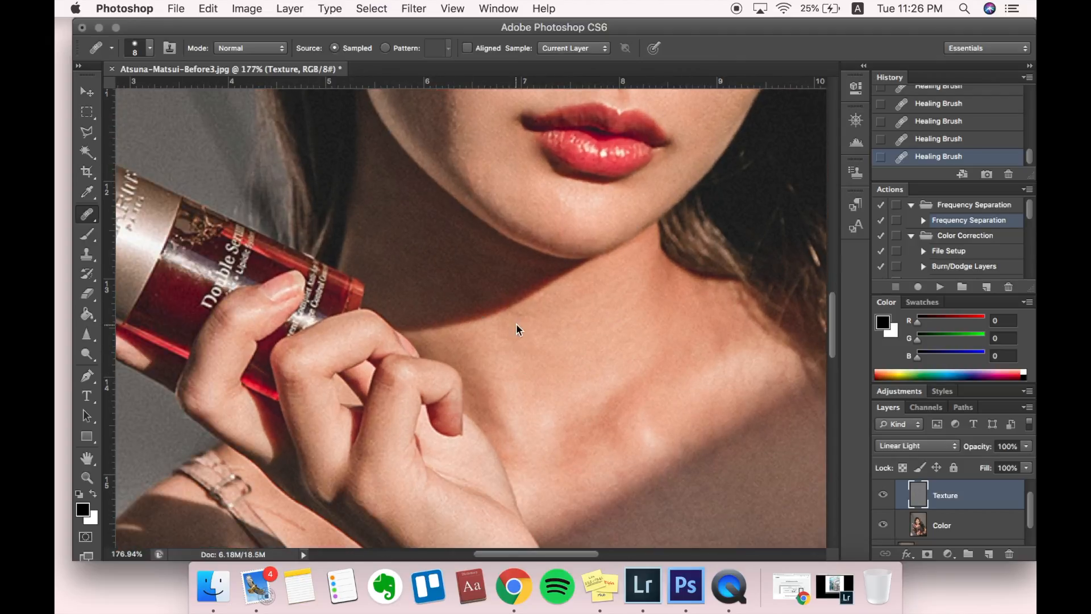
left_click(542, 301)
left_click(569, 327)
left_click(607, 304)
left_click(599, 287)
left_click(621, 294)
Heal the texture spots across the shadowed throat between the jawline, the hair and the serum bottle
scroll(619, 259, "up", 1)
scroll(571, 295, "up", 1)
left_click(528, 259)
left_click(476, 228)
left_click(504, 226)
left_click(520, 239)
left_click(538, 238)
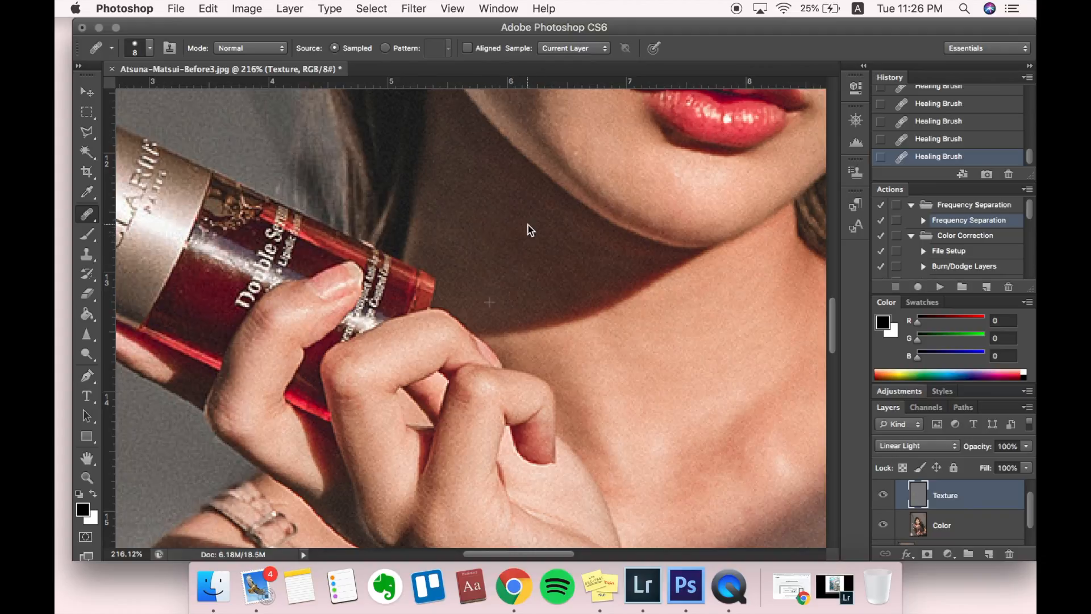
scroll(446, 138, "up", 1)
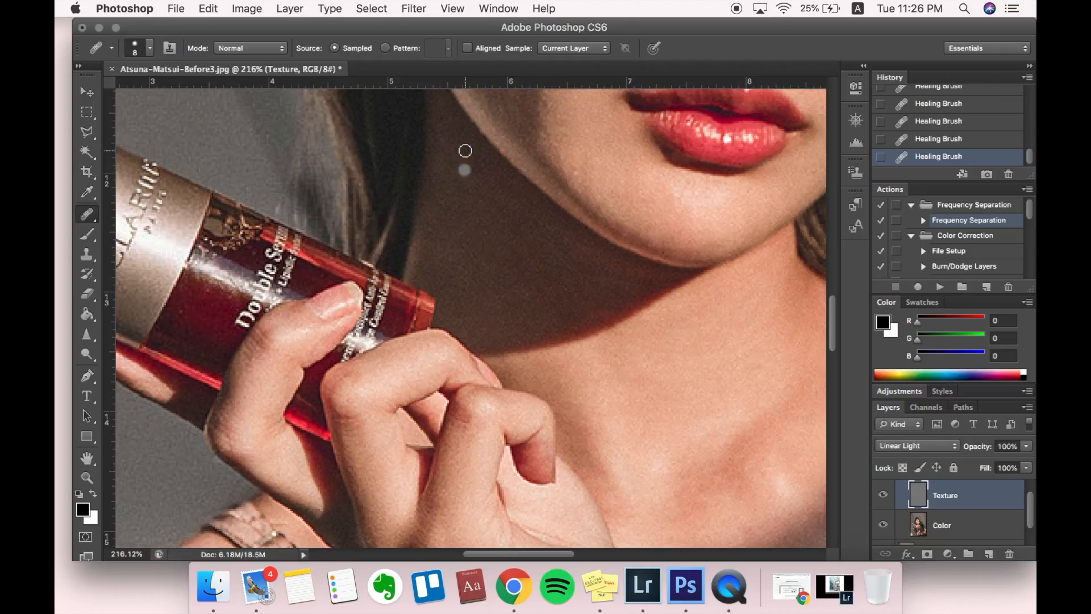
left_click(567, 249)
left_click(518, 263)
left_click(482, 305)
left_click(453, 285)
left_click(460, 271)
left_click(445, 187)
left_click(445, 221)
left_click(463, 176)
left_click(445, 187)
Merge the Texture and Color layers down into the Background layer
key("super+0")
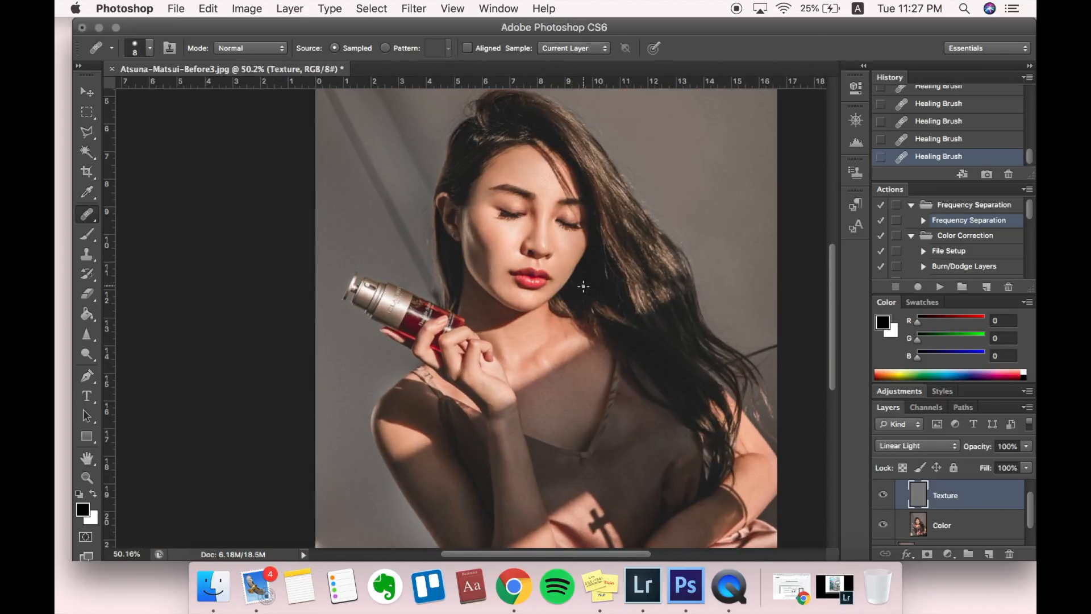
key("super+e")
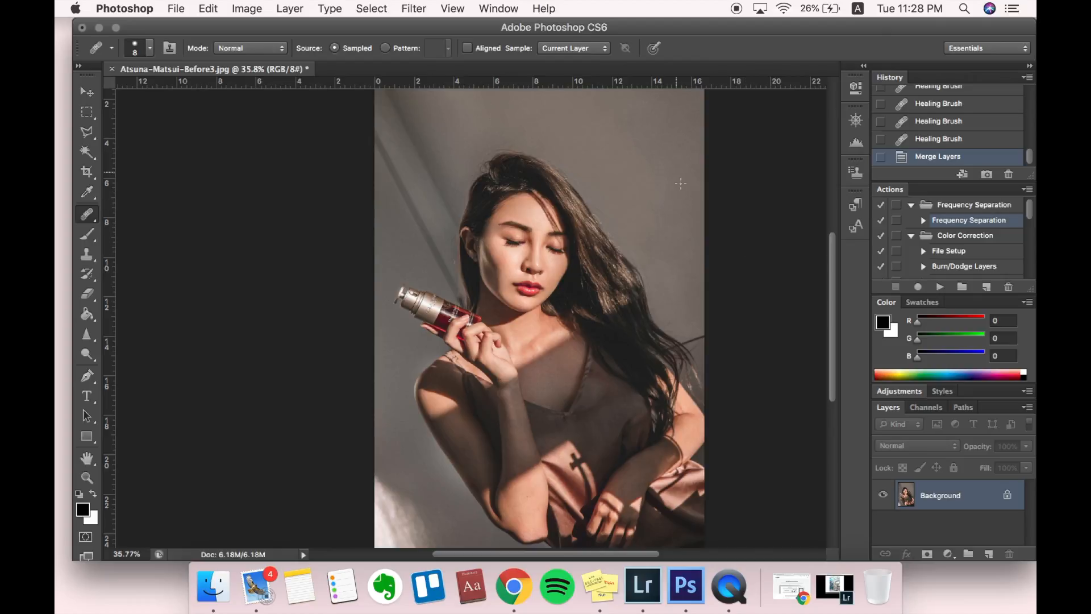
Inspect the merged portrait and compare it with the original by switching between the opening snapshot and the Merge Layers history state
scroll(563, 290, "up", 6)
scroll(564, 290, "up", 5)
scroll(568, 290, "up", 5)
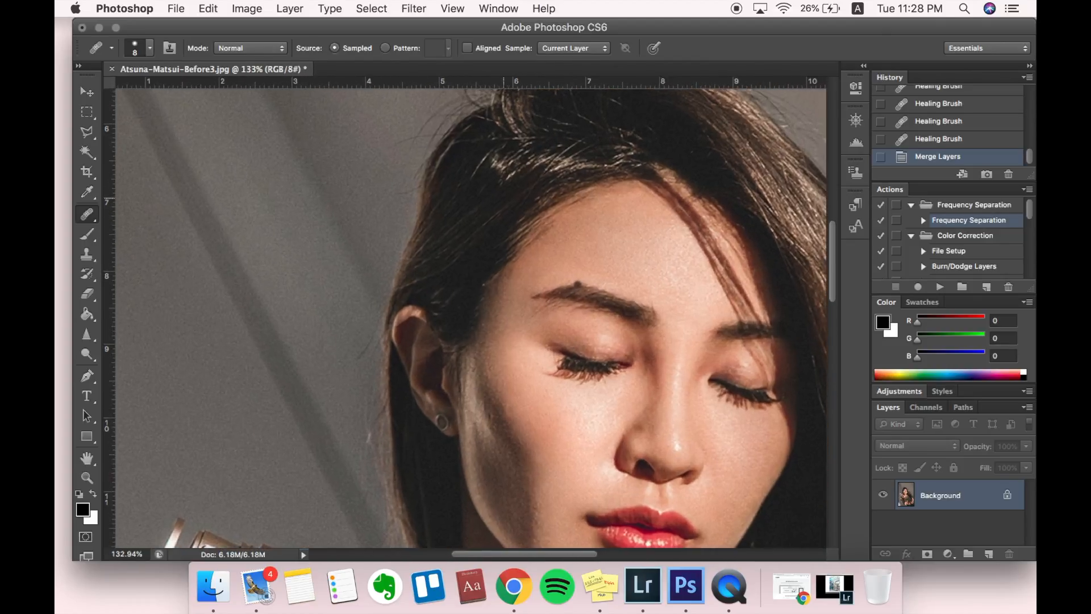
scroll(563, 290, "down", 8)
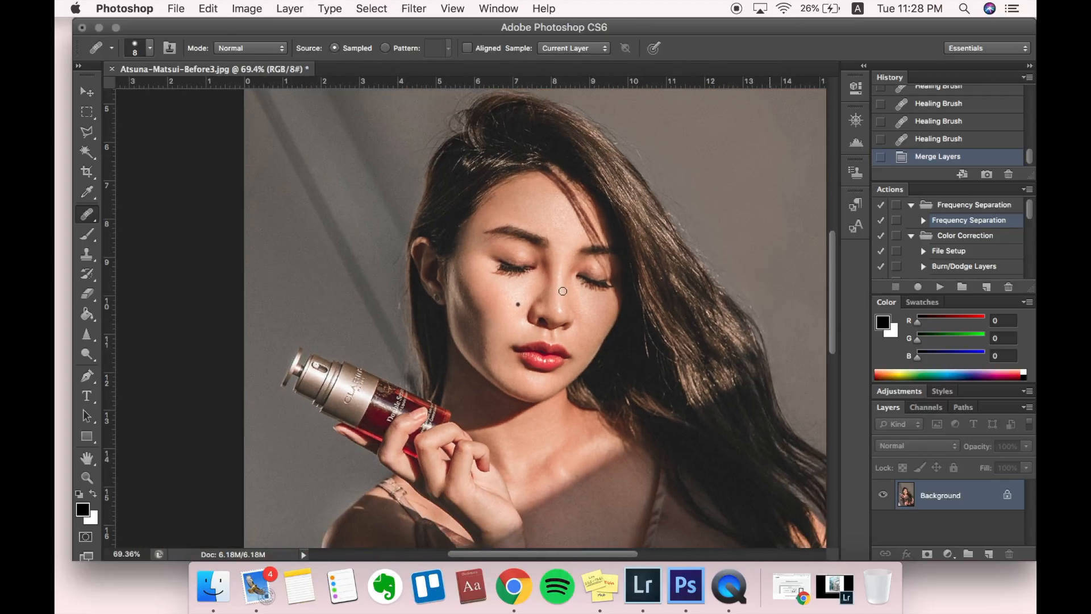
scroll(563, 291, "up", 1)
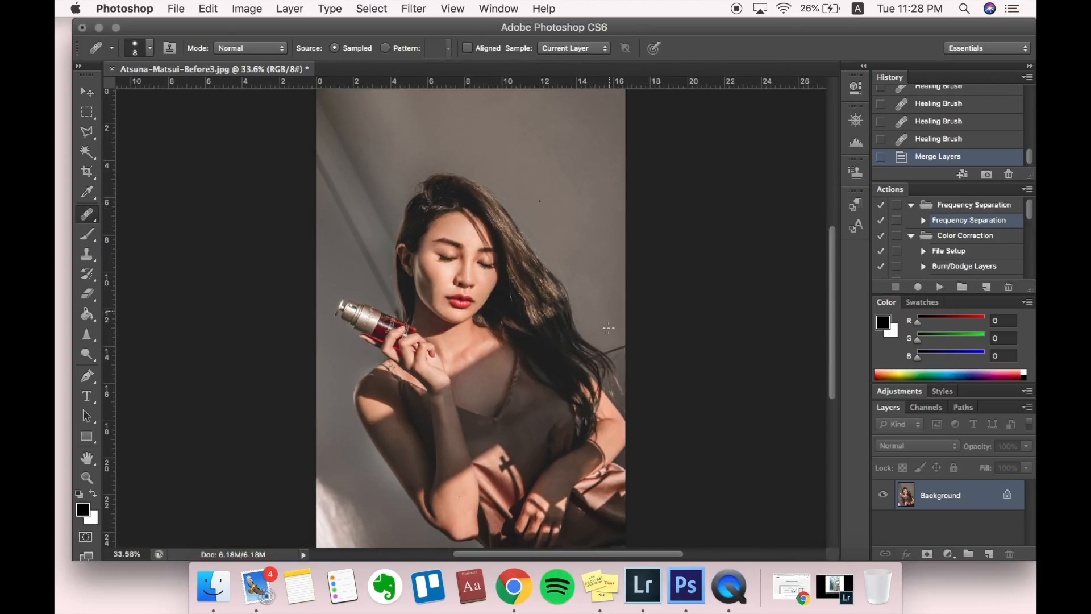
scroll(897, 153, "up", 3)
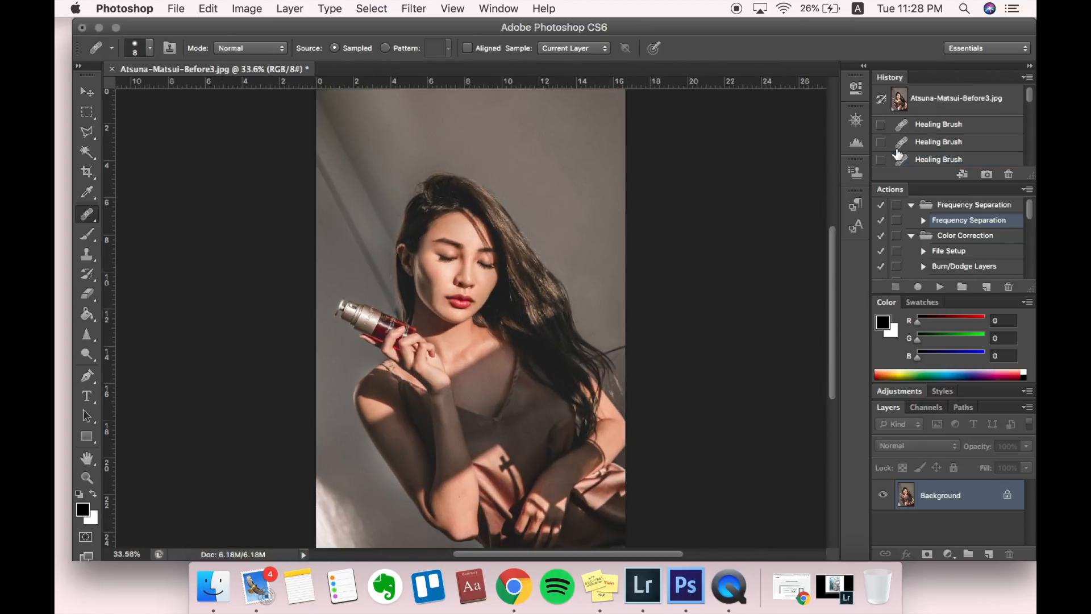
left_click(926, 102)
scroll(930, 147, "down", 3)
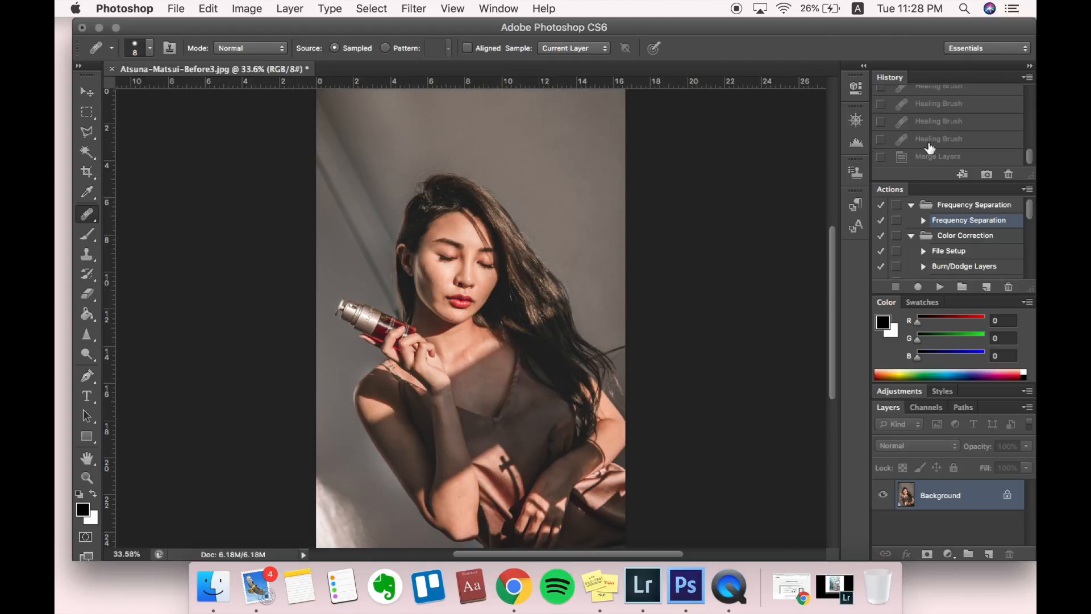
left_click(938, 157)
scroll(944, 115, "up", 3)
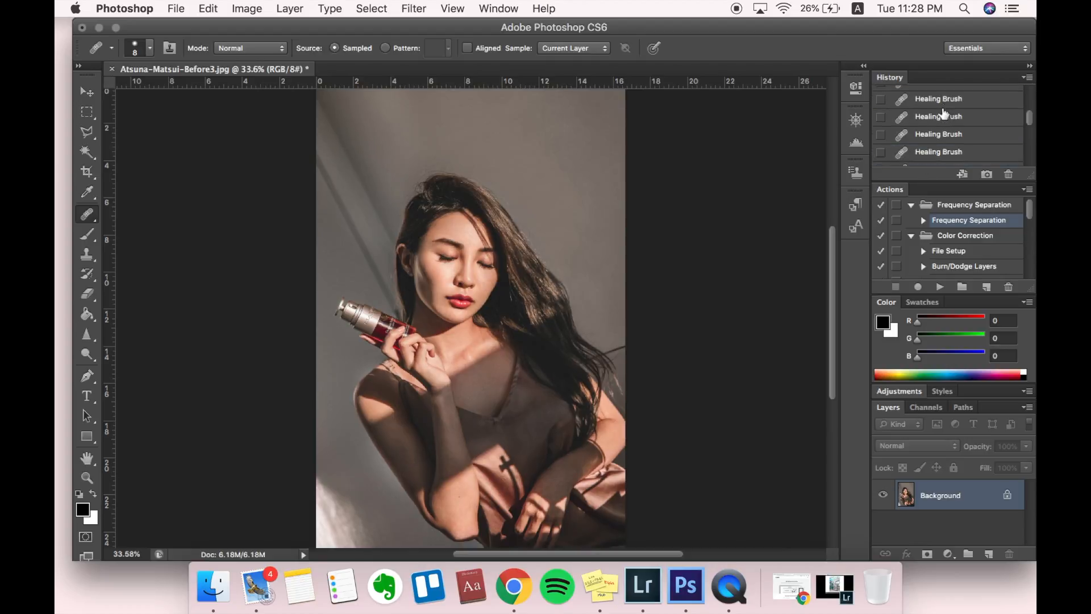
left_click(921, 107)
scroll(921, 161, "down", 3)
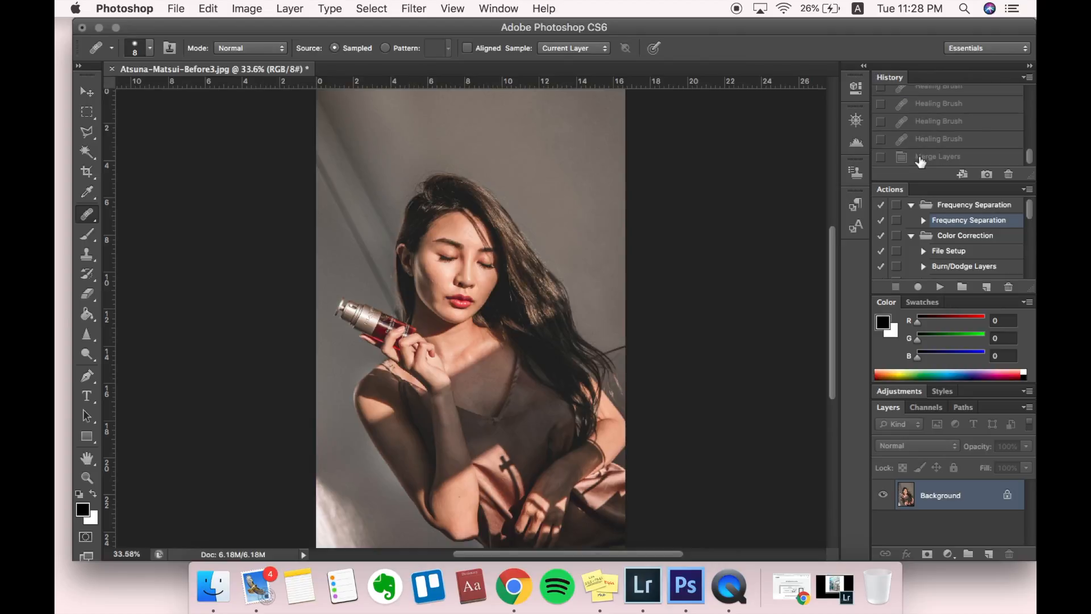
left_click(945, 164)
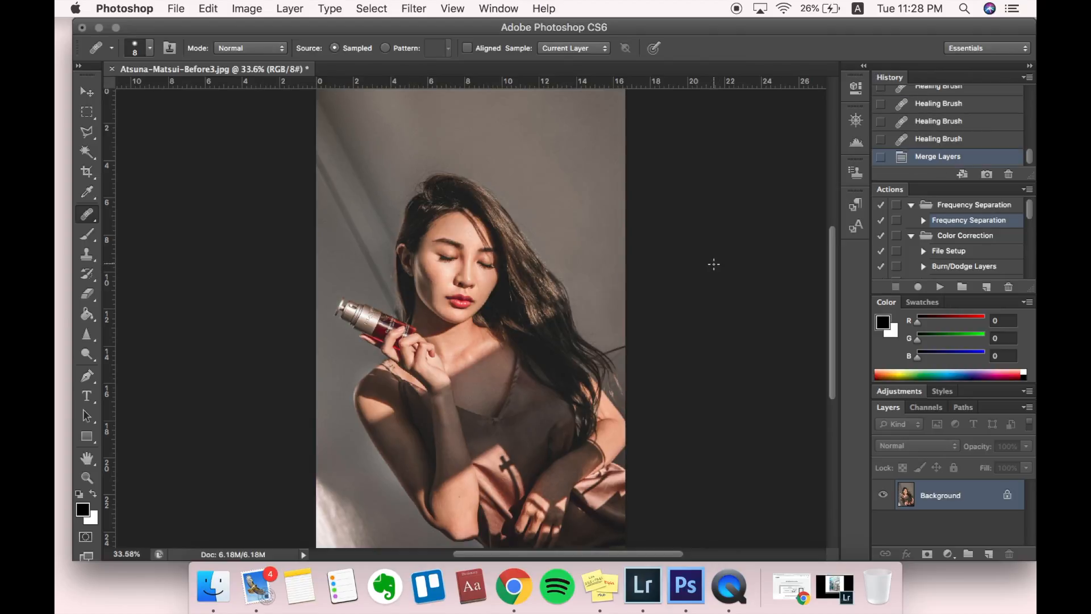